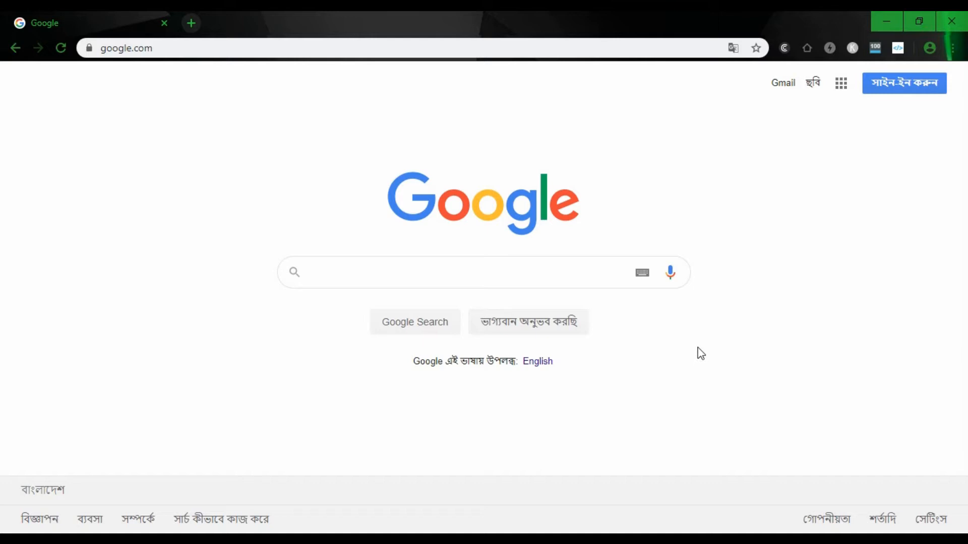
- Search Google for 'xampp download'
left_click(406, 277)
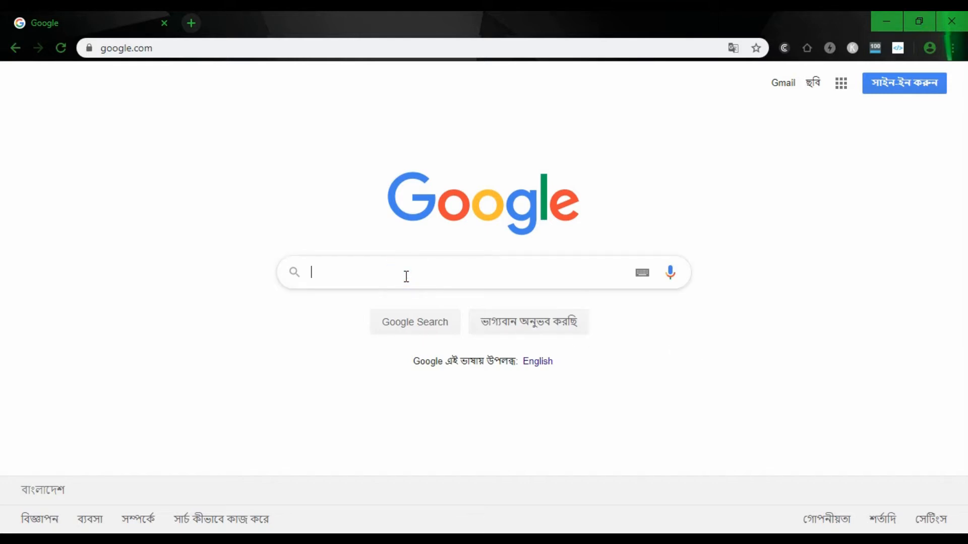
type("xampp download")
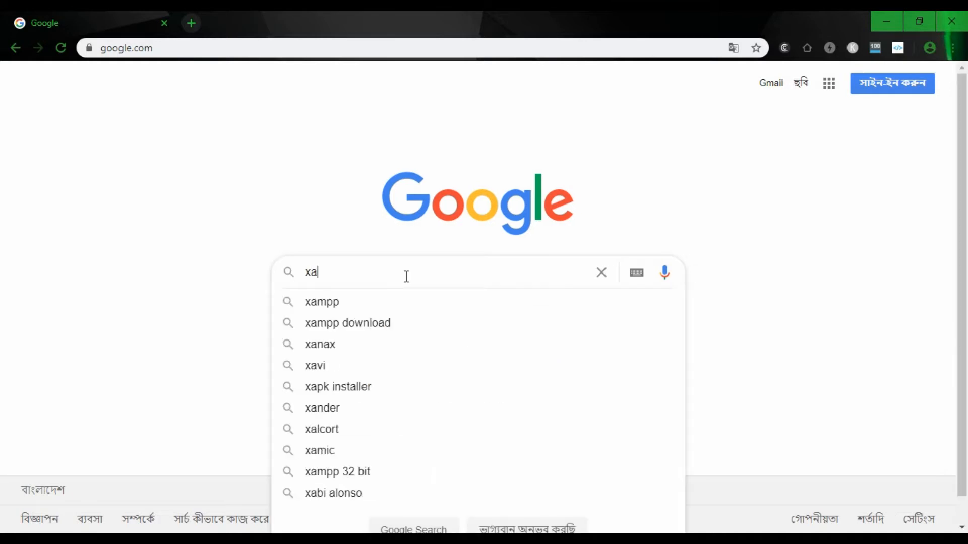
key("Return")
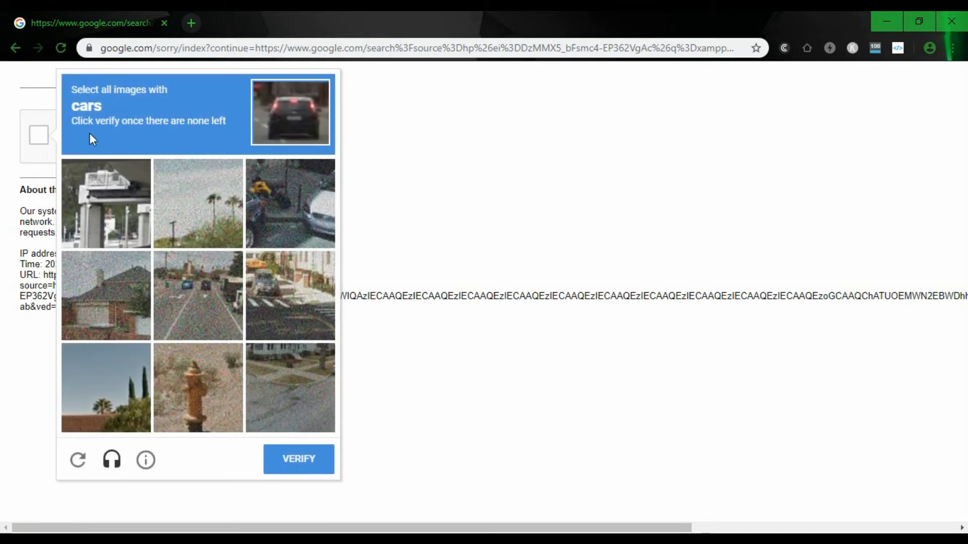
- Pass the reCAPTCHA by selecting the car images and verifying
left_click(294, 211)
left_click(214, 284)
left_click(302, 297)
left_click(299, 459)
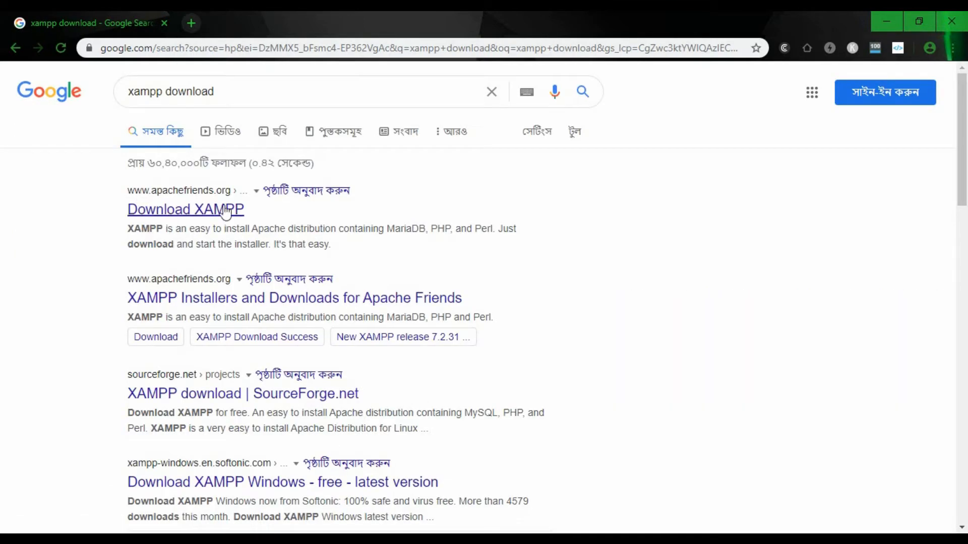
- From the Download XAMPP result, download the 64-bit XAMPP 7.2.31 Windows installer
left_click(190, 211)
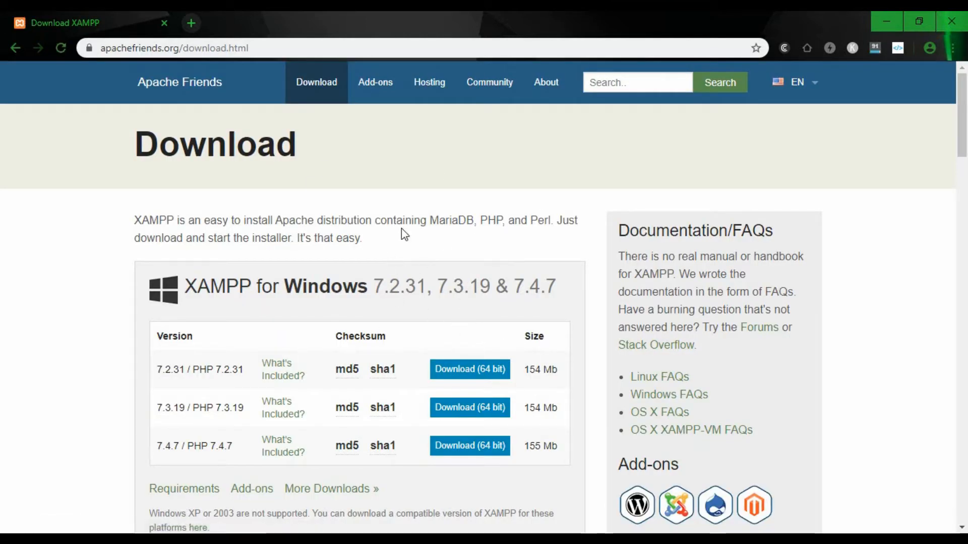
scroll(371, 219, "down", 1)
scroll(371, 216, "up", 1)
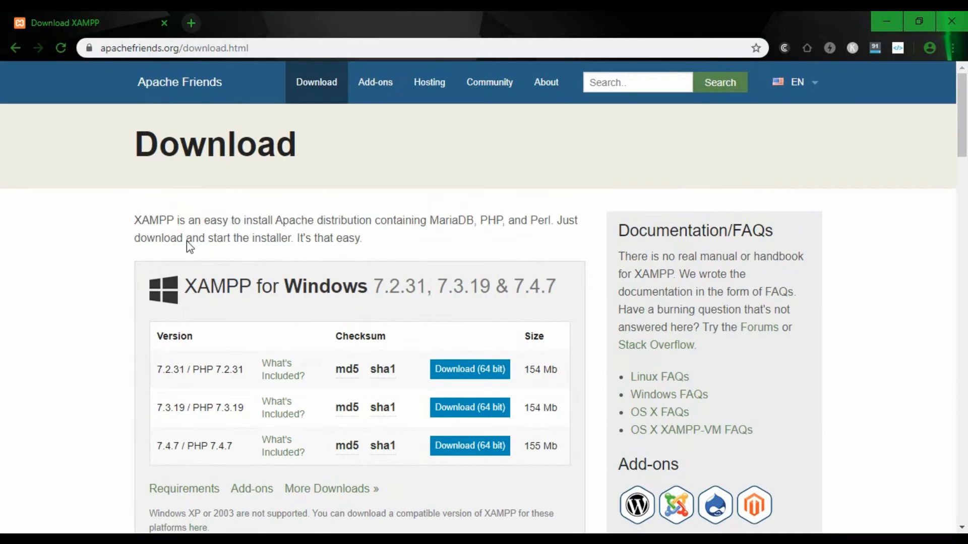
scroll(229, 328, "down", 2)
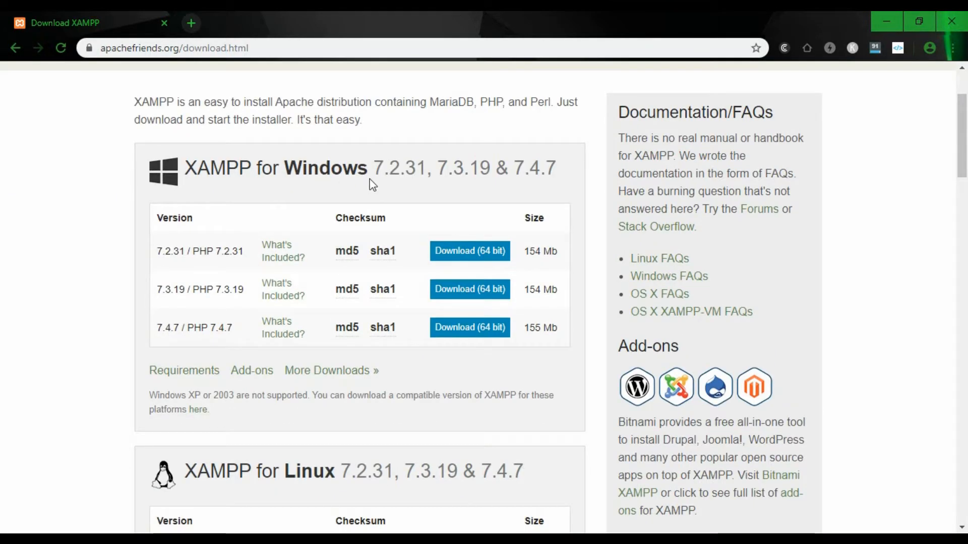
scroll(363, 181, "down", 8)
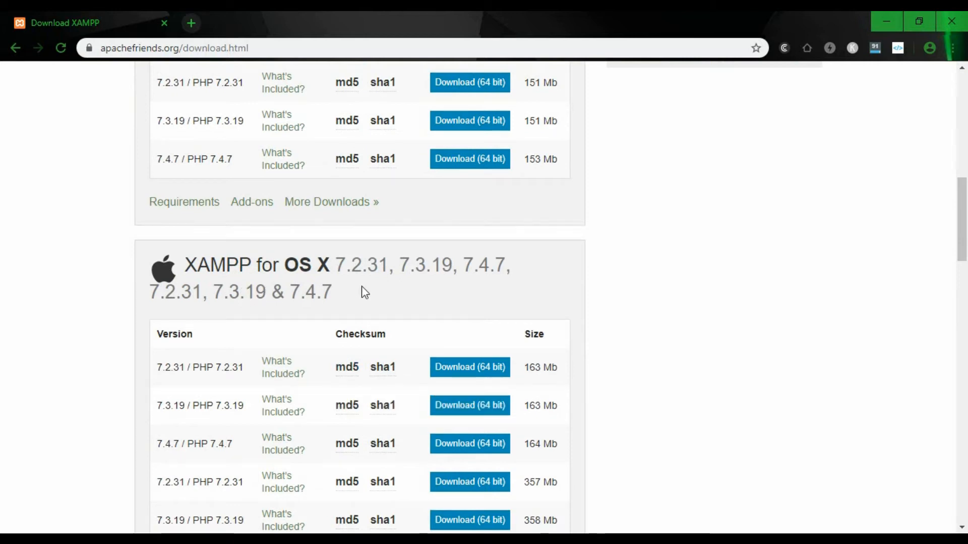
scroll(318, 398, "down", 8)
scroll(322, 396, "up", 6)
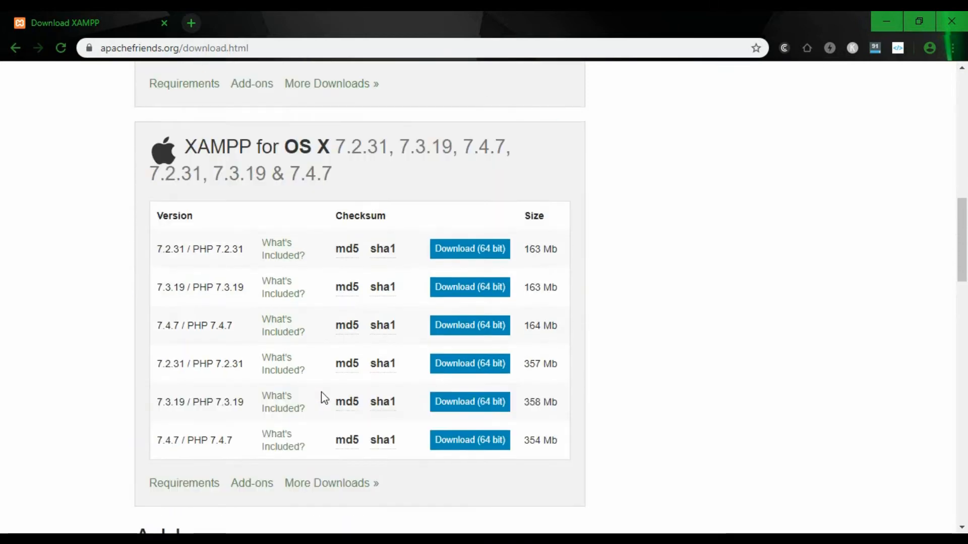
scroll(322, 392, "up", 10)
mouse_move(337, 372)
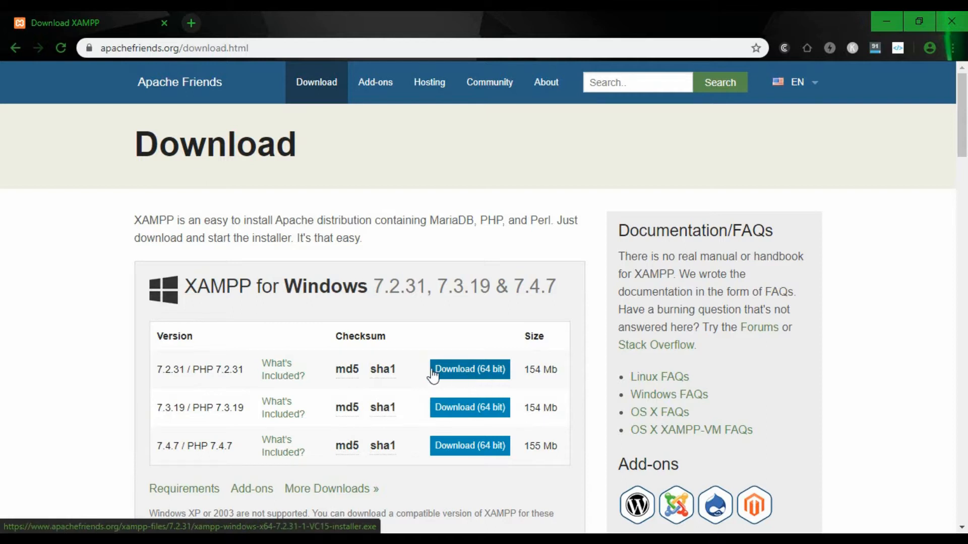
left_click(478, 373)
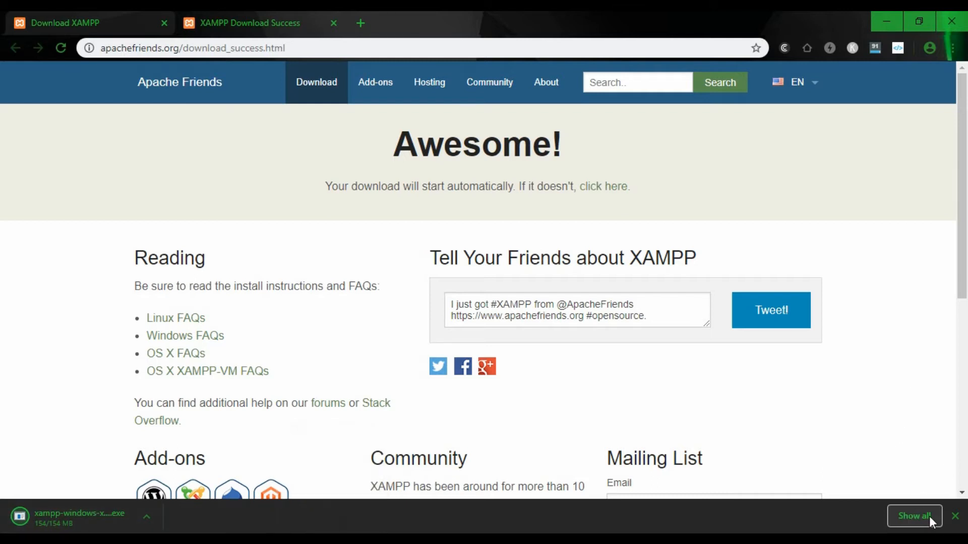
- Show the downloaded XAMPP installer in the Downloads folder and run it
left_click(907, 517)
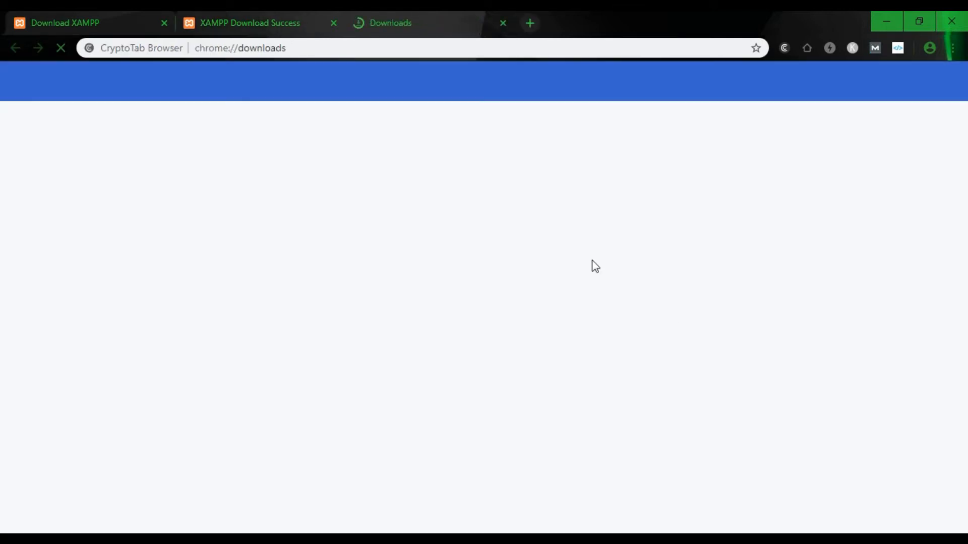
left_click(351, 218)
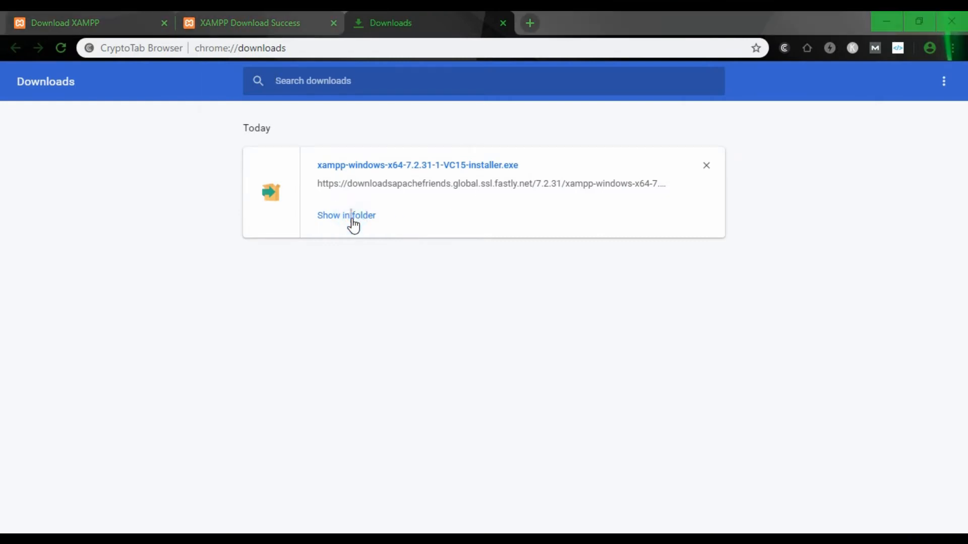
left_click(679, 55)
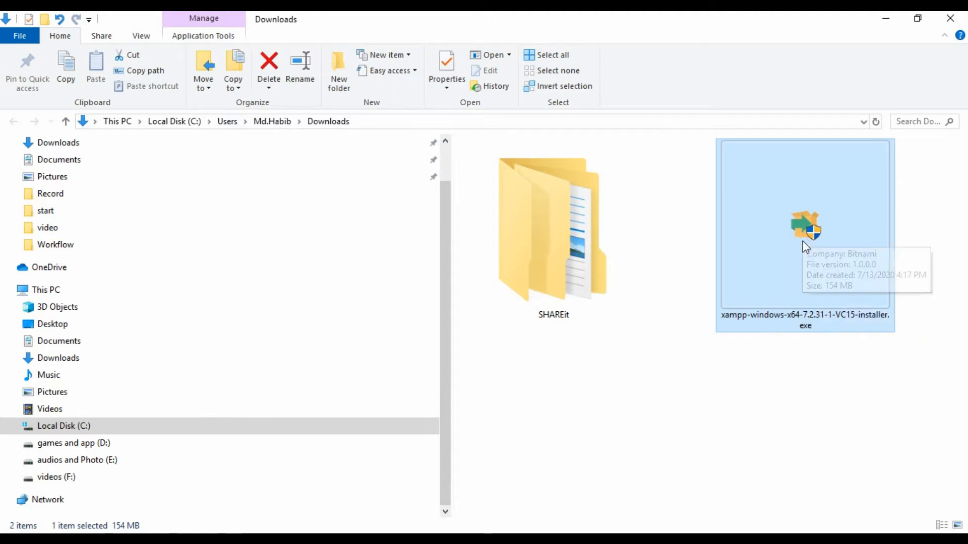
double_click(778, 259)
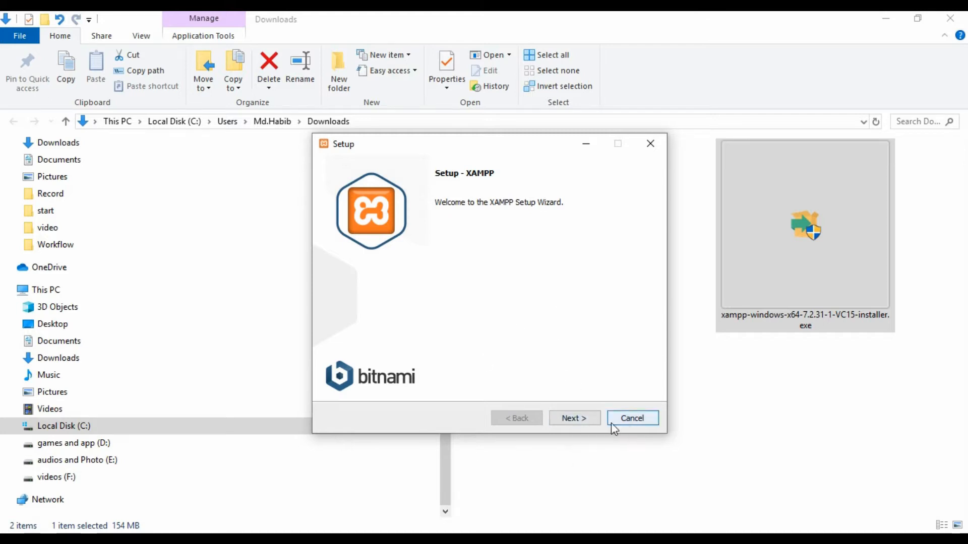
- Accept default components, the C:\xampp folder and English, then start the installation
left_click(579, 419)
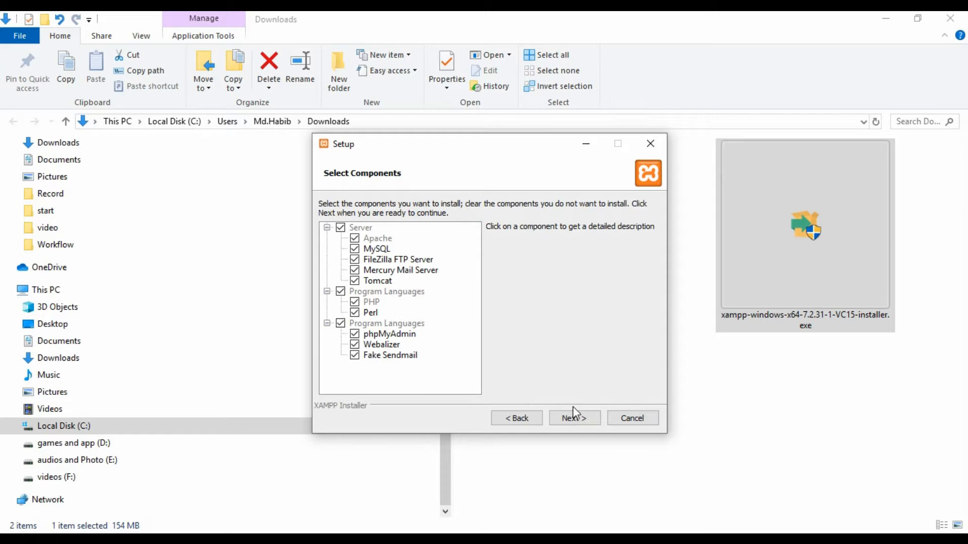
left_click(576, 419)
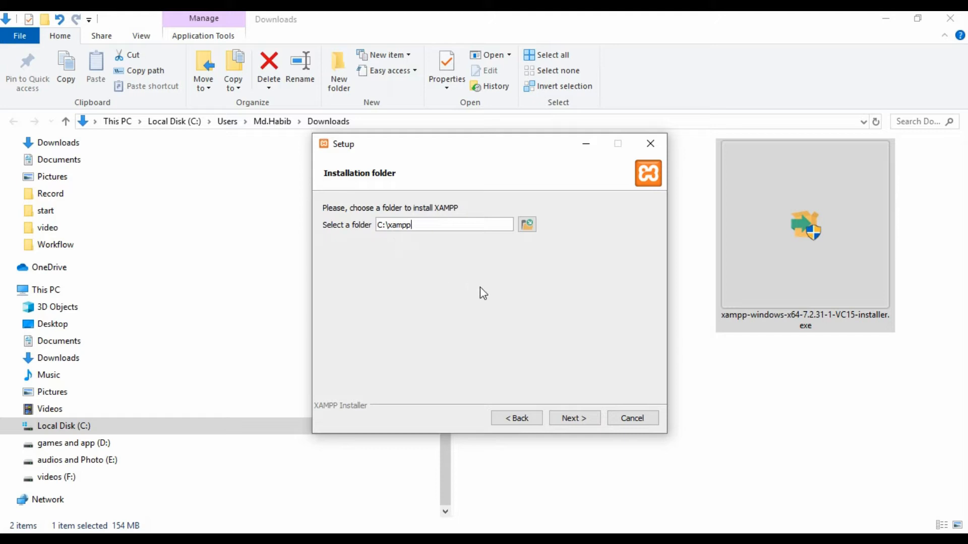
left_click(573, 420)
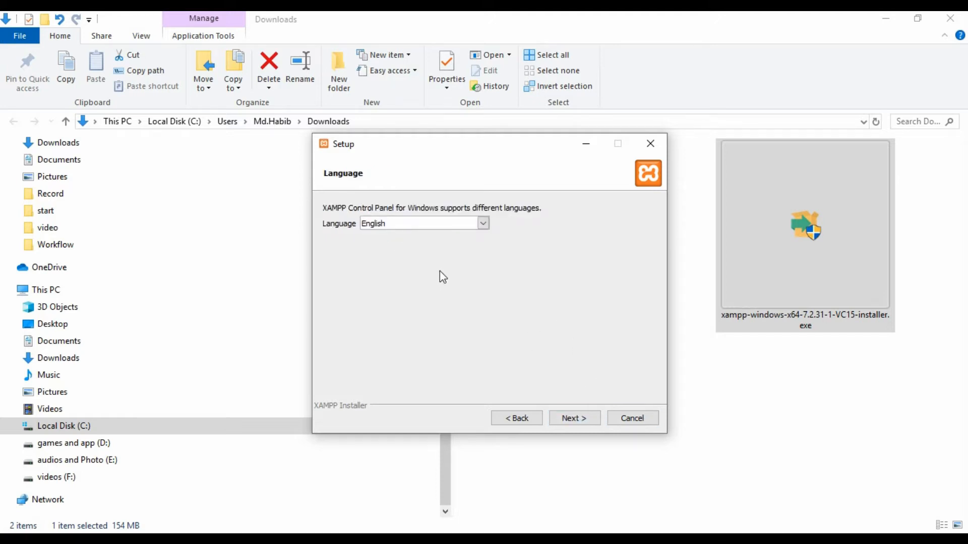
left_click(578, 418)
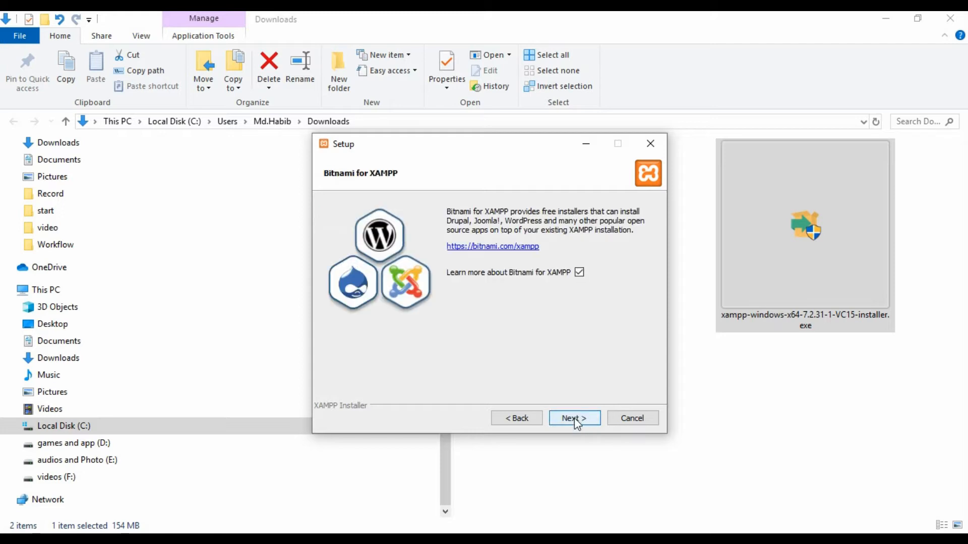
left_click(573, 417)
left_click(574, 421)
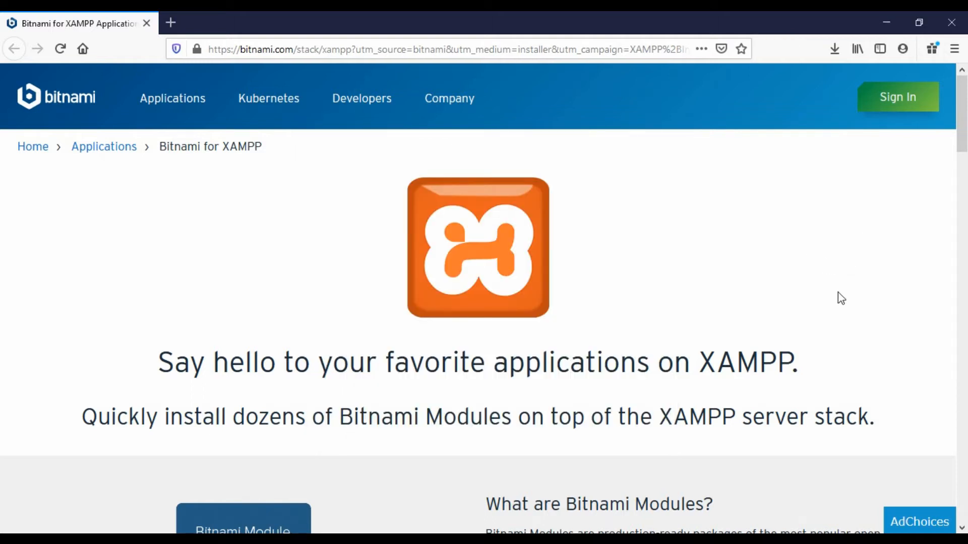
- Browse from This PC to C:\xampp\htdocs, then return to the XAMPP download page in Chrome
left_click(886, 22)
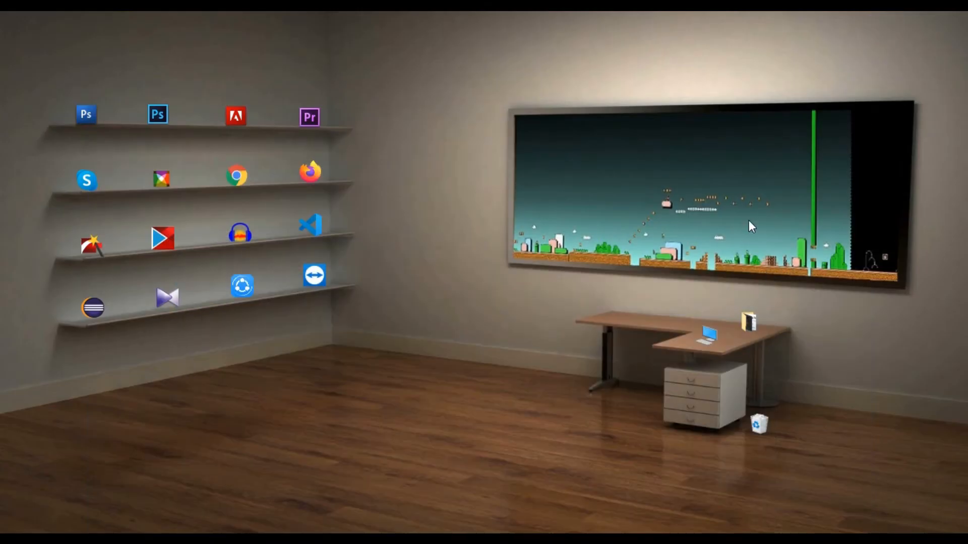
double_click(710, 340)
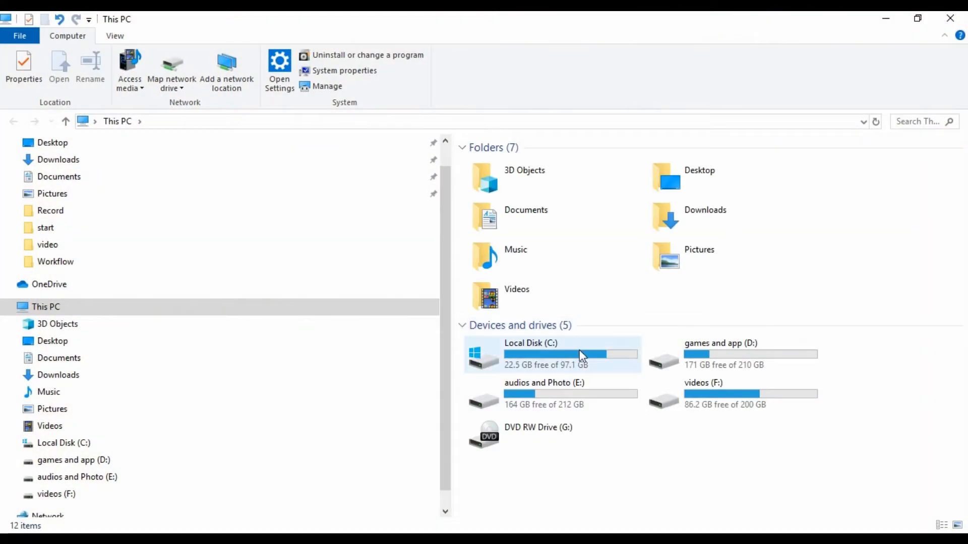
double_click(583, 364)
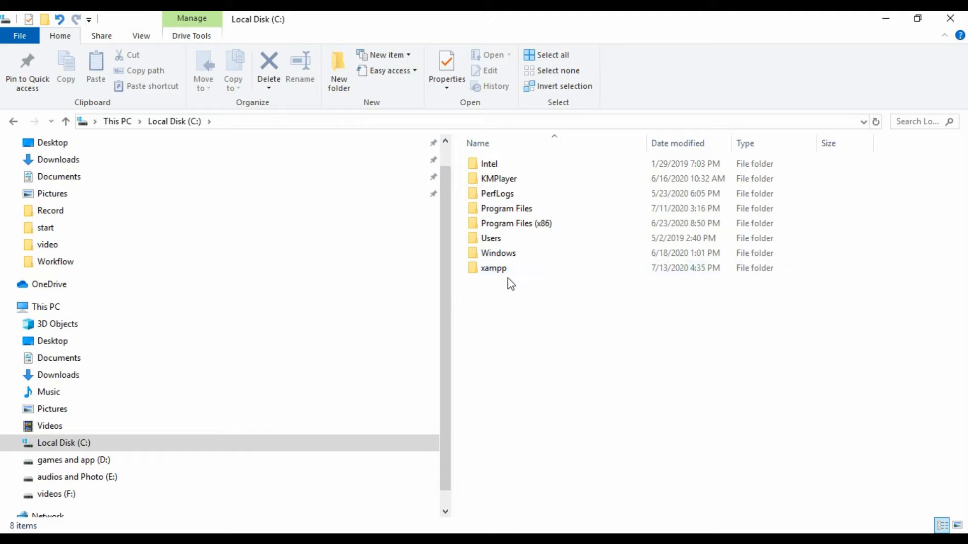
double_click(519, 270)
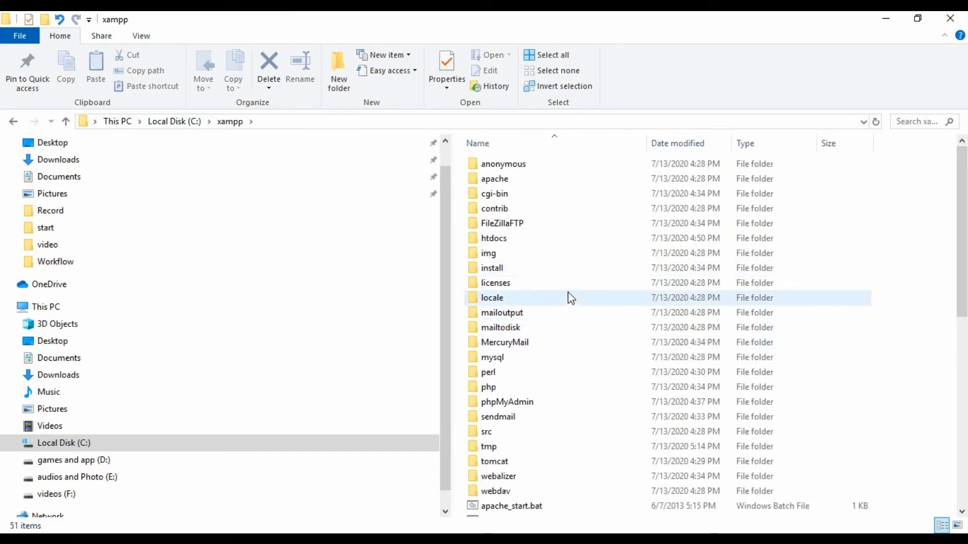
scroll(570, 297, "down", 9)
scroll(575, 318, "up", 9)
double_click(507, 241)
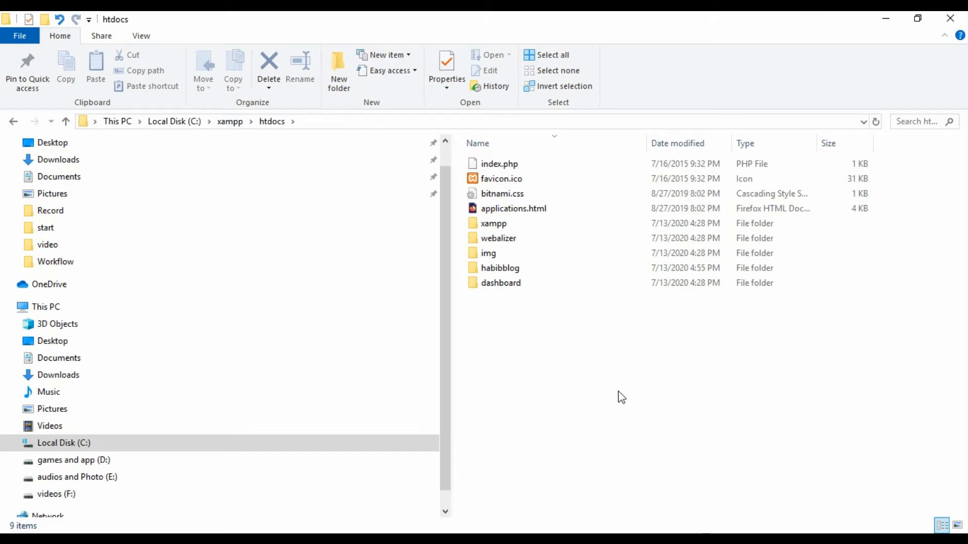
left_click(470, 539)
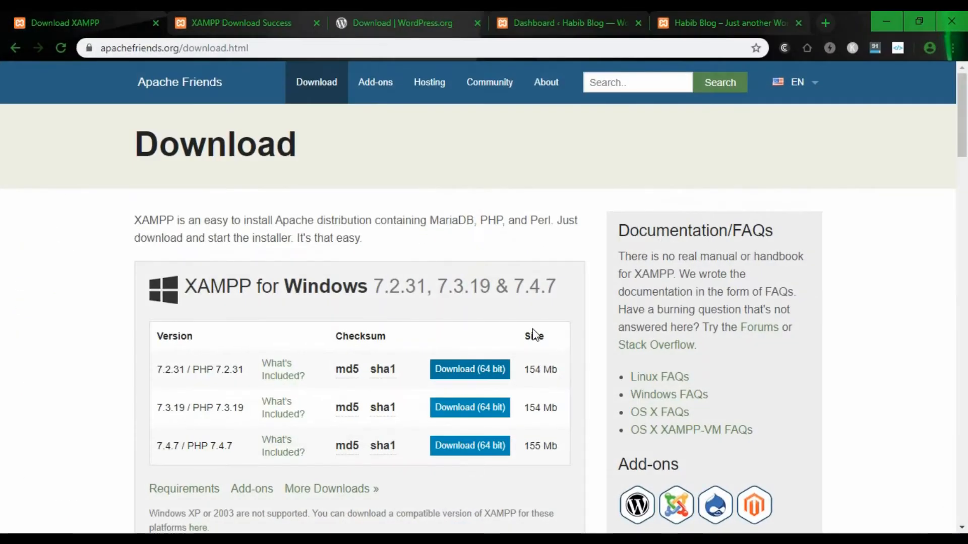
- Go to wordpress.org in a new tab and download WordPress 5.4.2
left_click(824, 23)
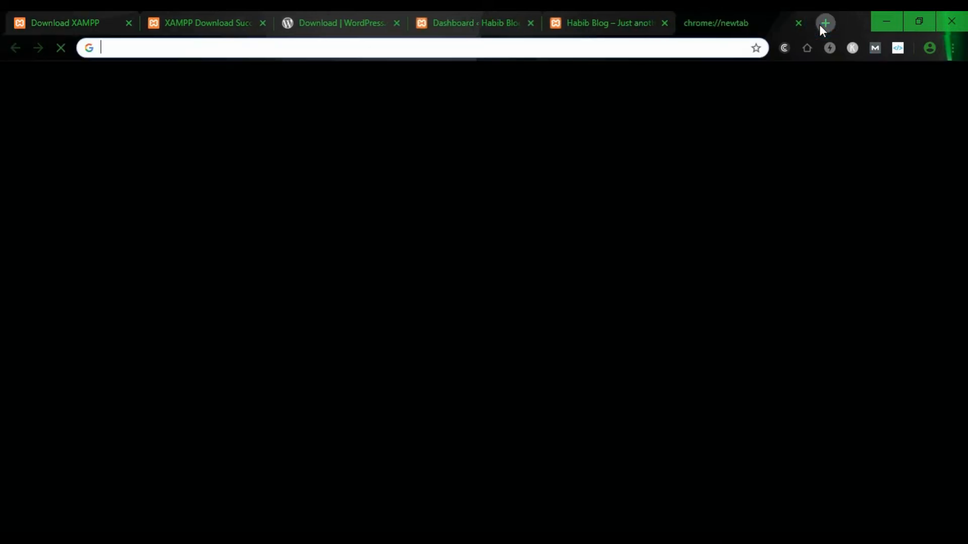
left_click(465, 46)
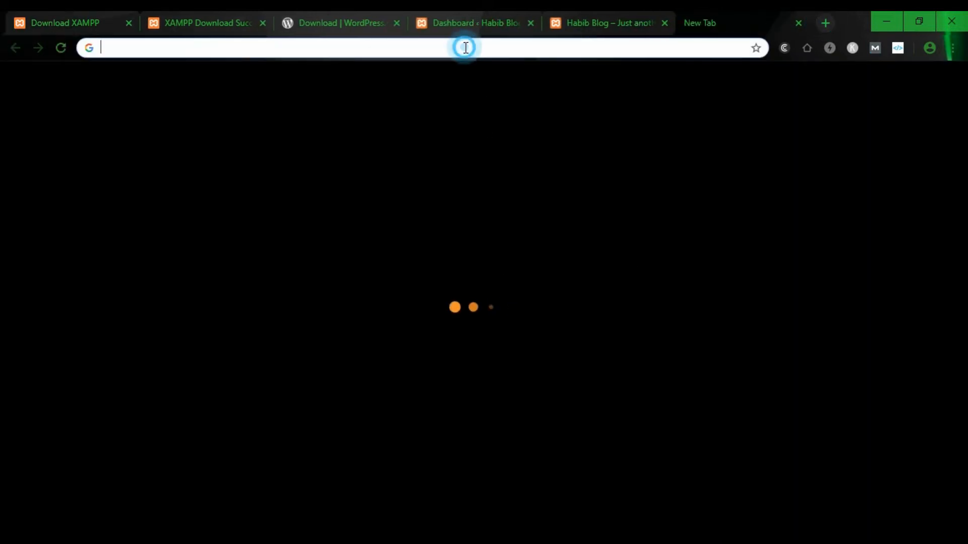
type("wordpre")
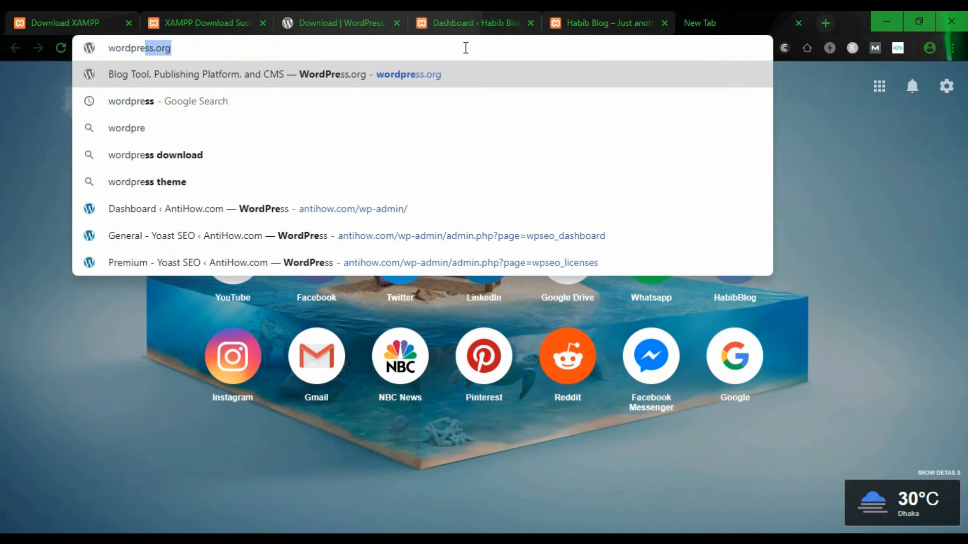
key("Return")
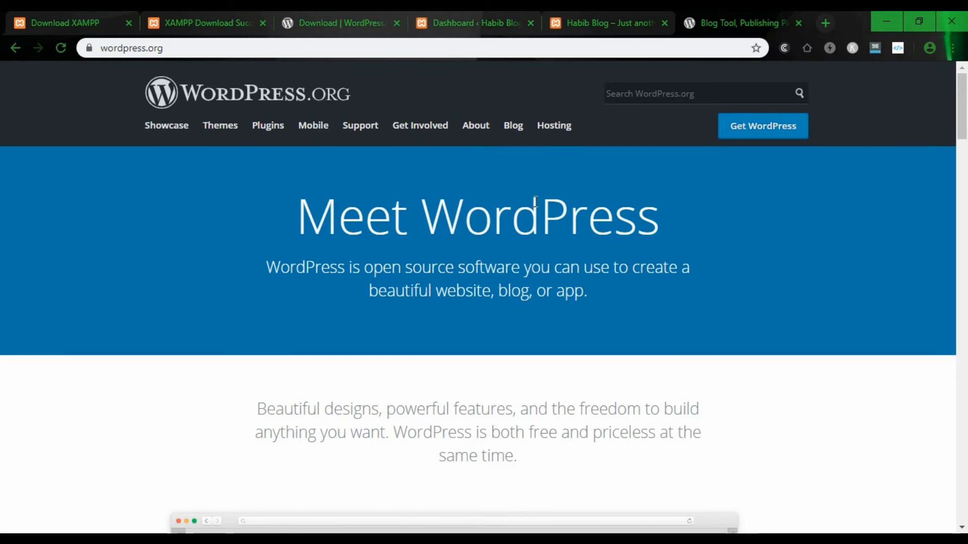
left_click(754, 131)
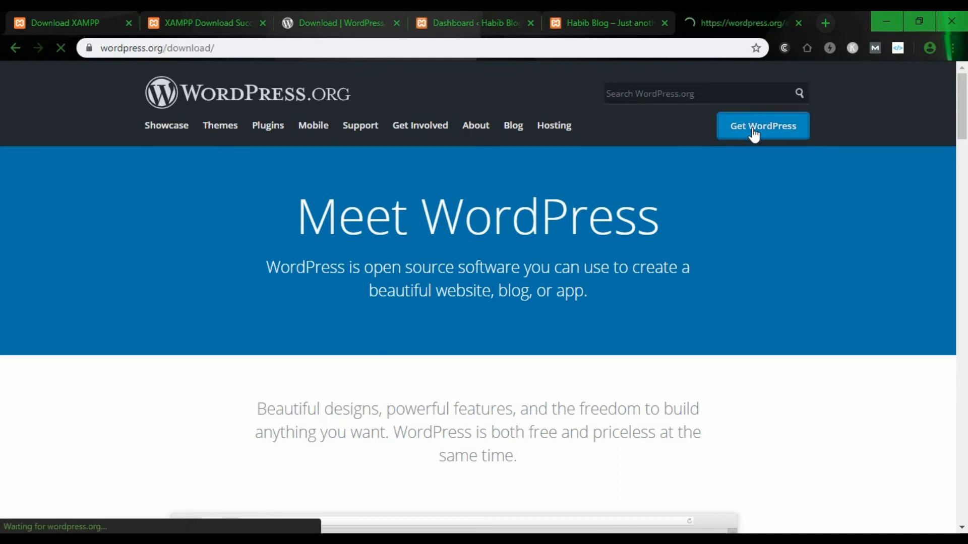
scroll(709, 240, "down", 3)
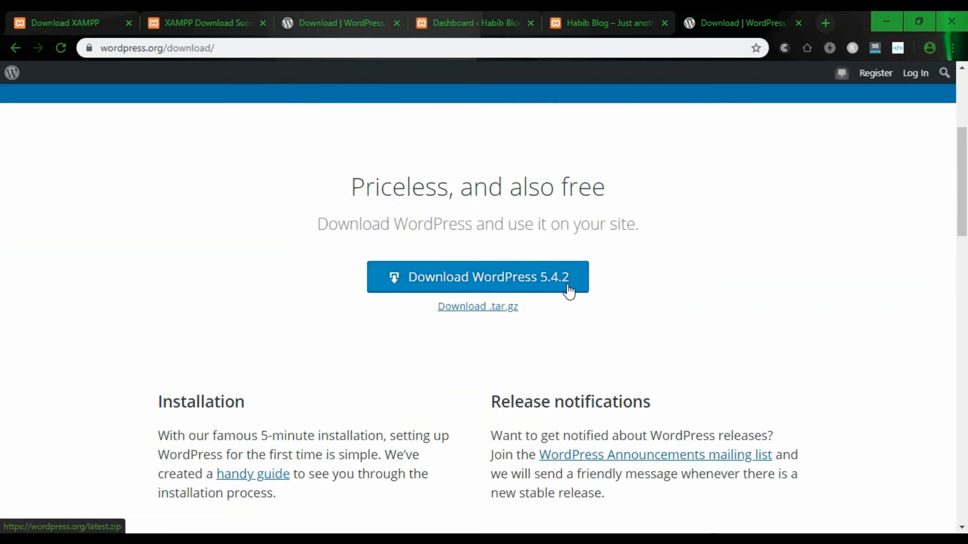
left_click(489, 281)
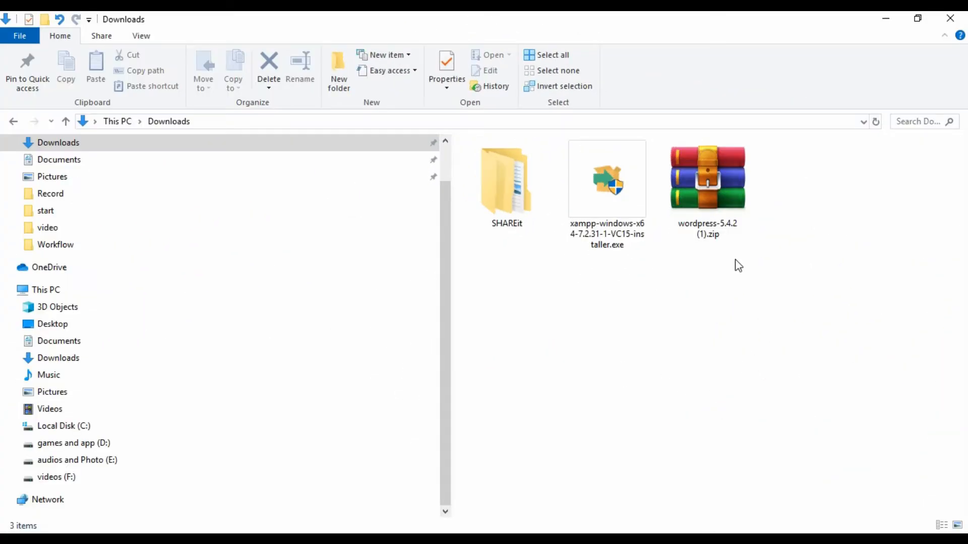
- Extract the WordPress zip in place in the Downloads folder
left_click(706, 180)
right_click(708, 182)
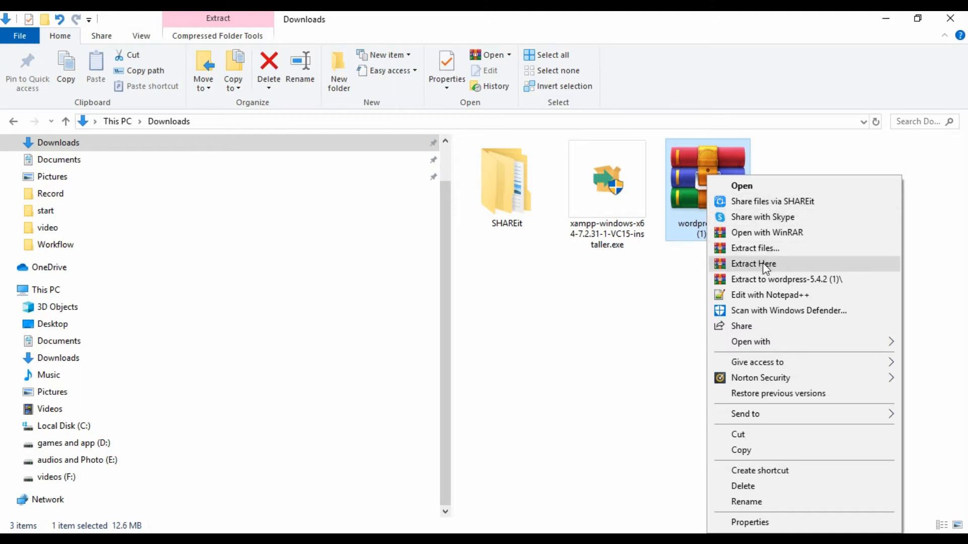
left_click(713, 266)
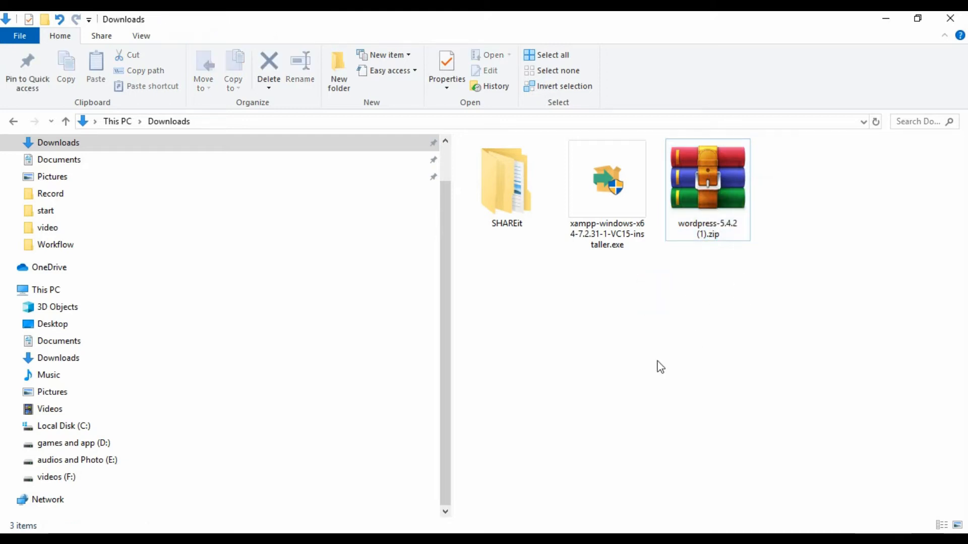
- Open the C:\xampp folder from This PC in a maximized Explorer window
left_click(325, 532)
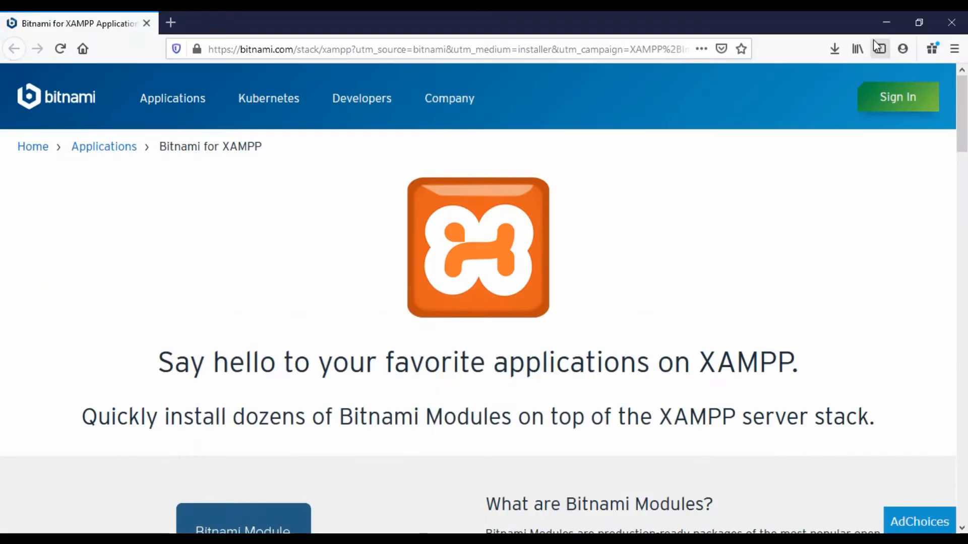
left_click(885, 22)
left_click(881, 20)
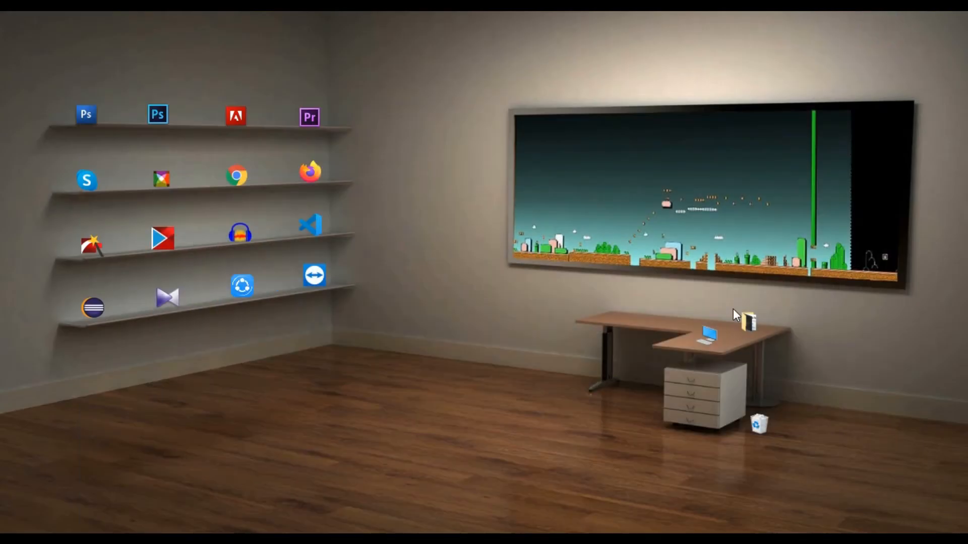
double_click(697, 342)
left_click(685, 57)
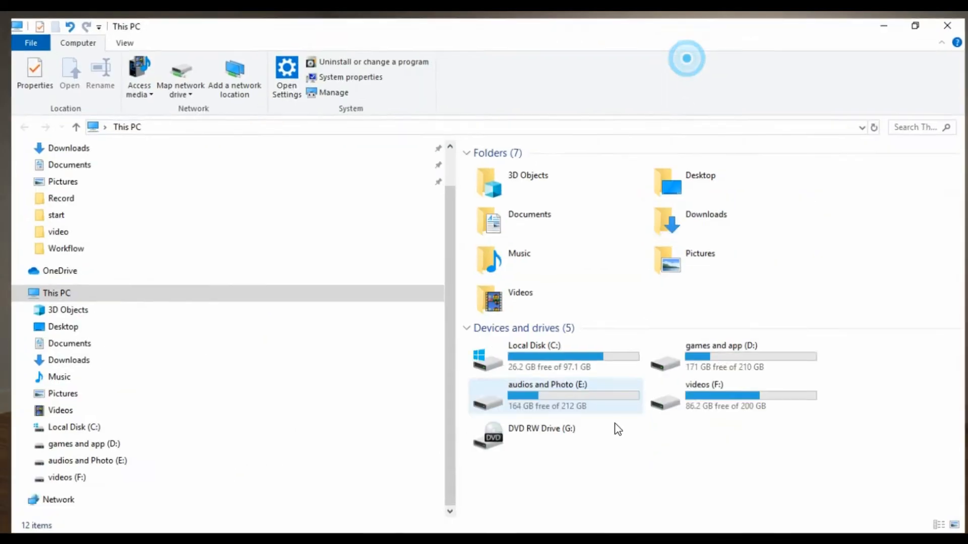
double_click(556, 358)
double_click(502, 268)
scroll(645, 232, "down", 9)
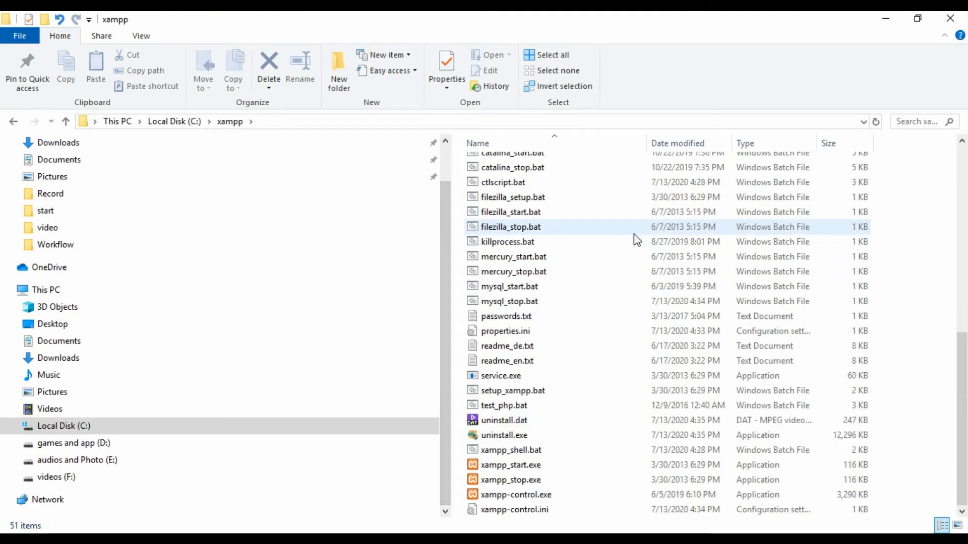
scroll(752, 371, "up", 9)
scroll(630, 428, "down", 9)
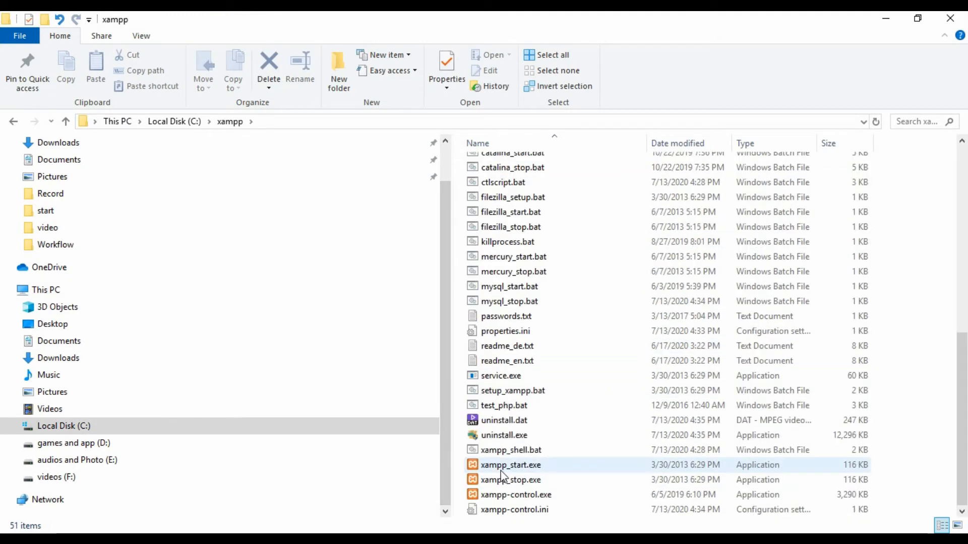
- Launch xampp-control.exe, start Apache (ports 80, 443) and MySQL (3306), and centre the panel
double_click(534, 497)
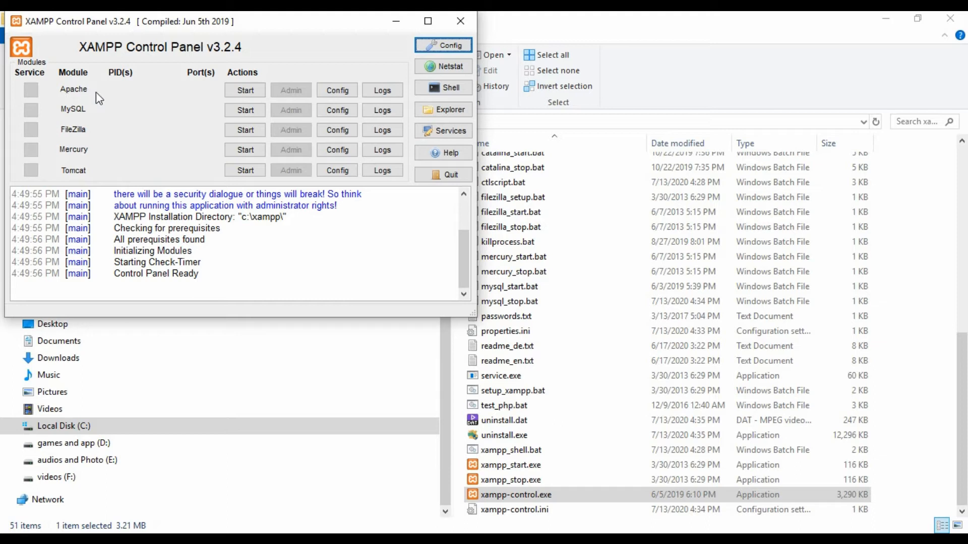
left_click(245, 92)
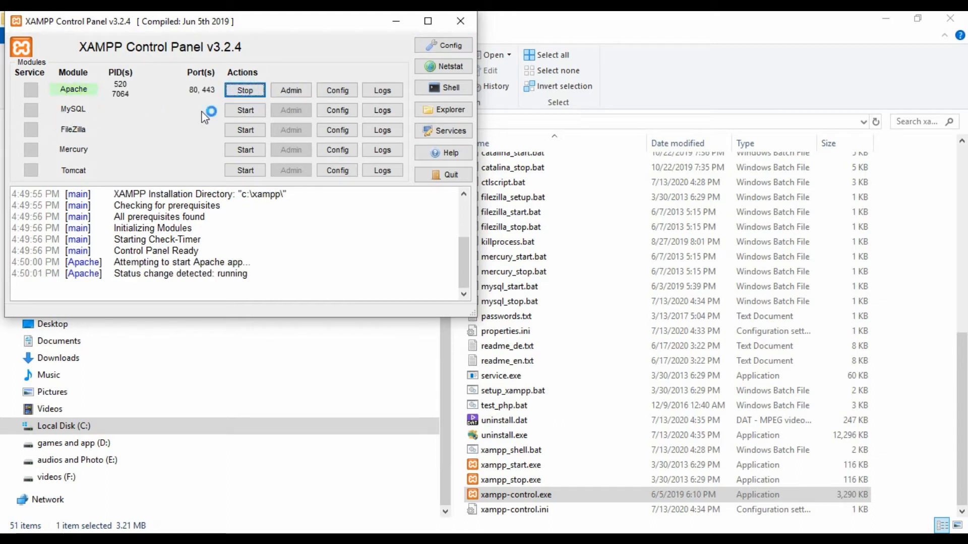
left_click(245, 110)
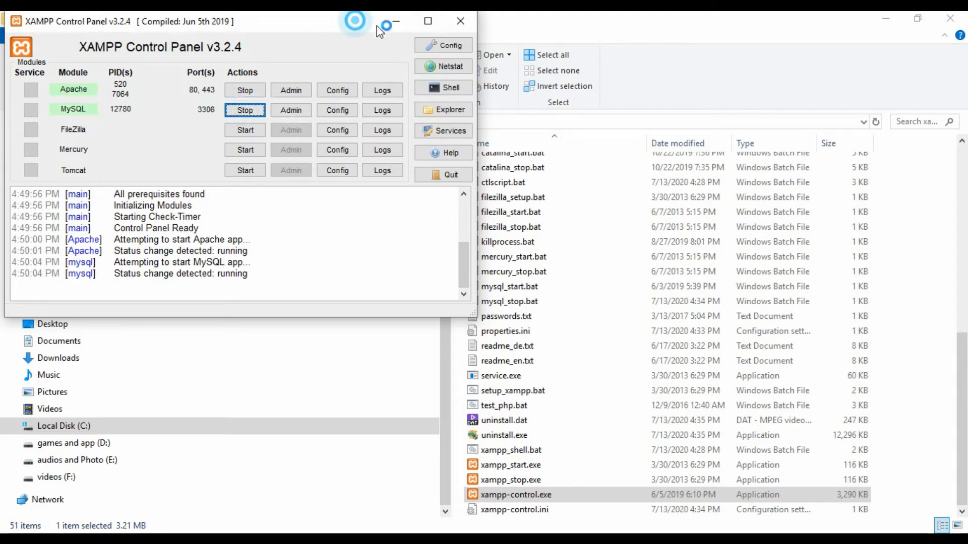
left_click_drag(357, 18, 586, 95)
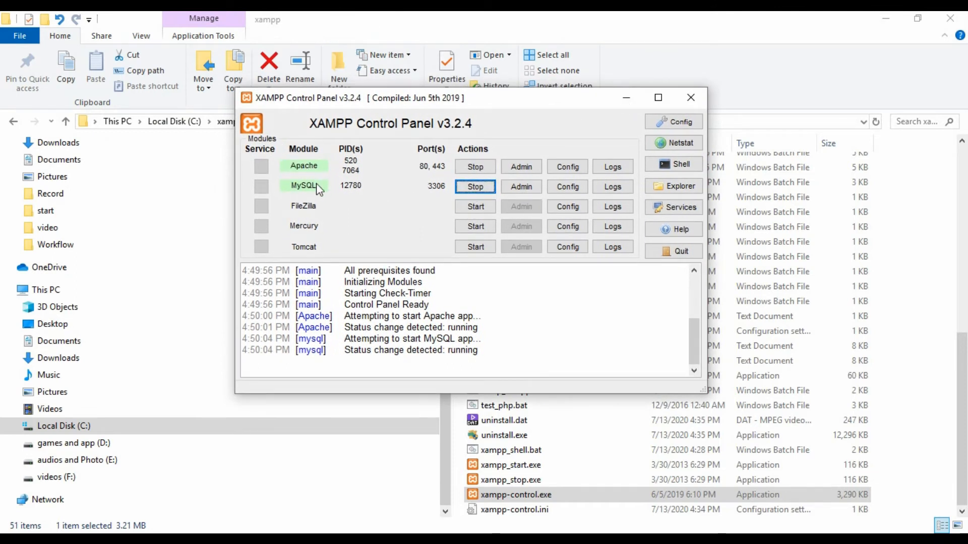
- Minimize the control panel and open the htdocs folder inside C:\xampp
left_click(627, 98)
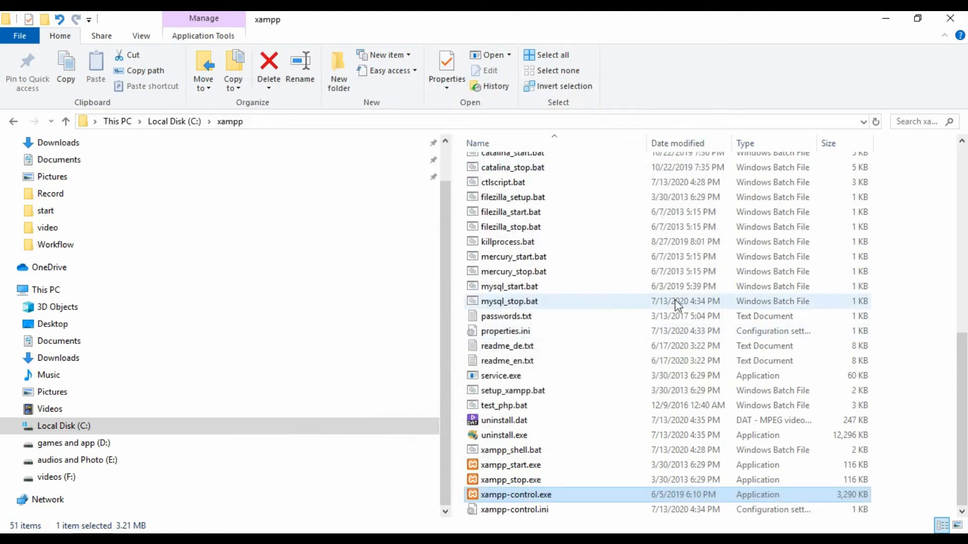
scroll(648, 292, "up", 9)
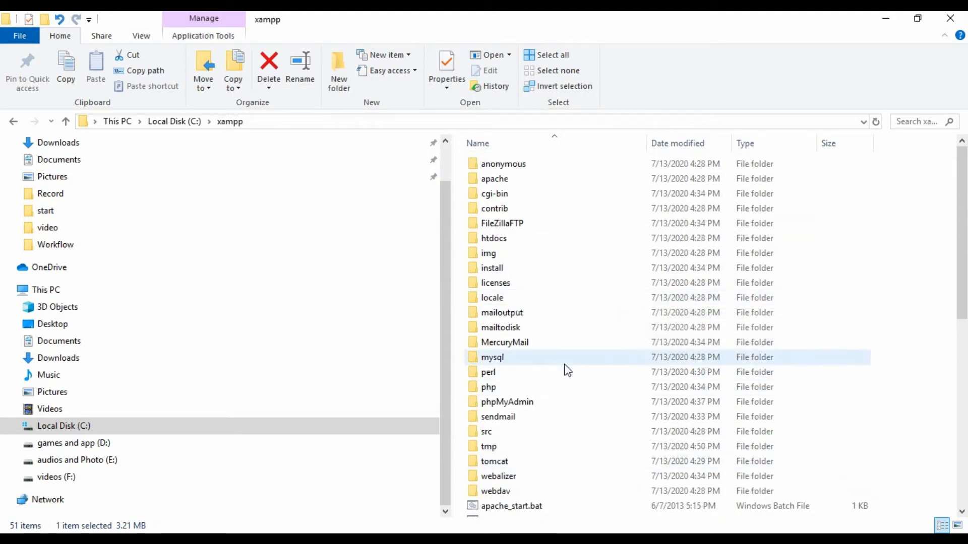
double_click(506, 238)
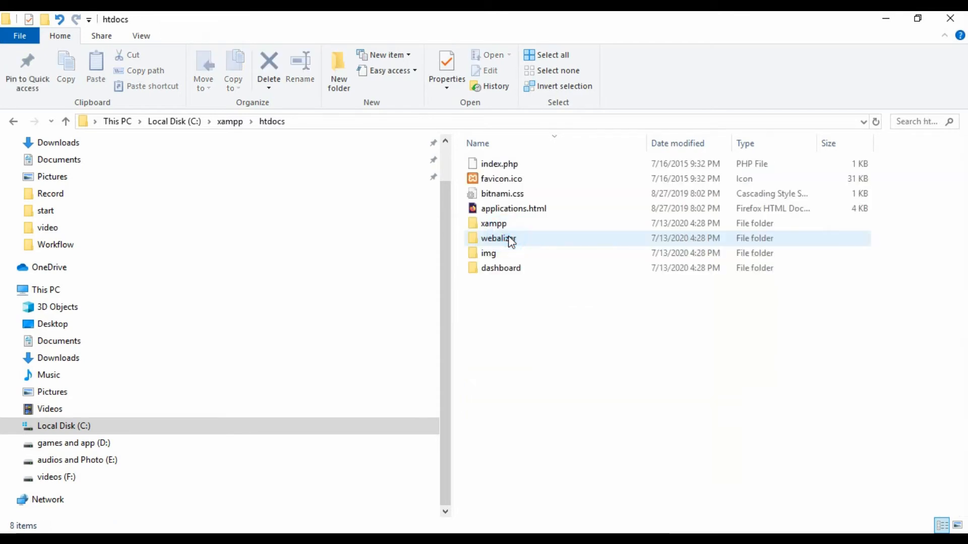
- Create a new folder named 'habibblog' in htdocs and open it
left_click(550, 330)
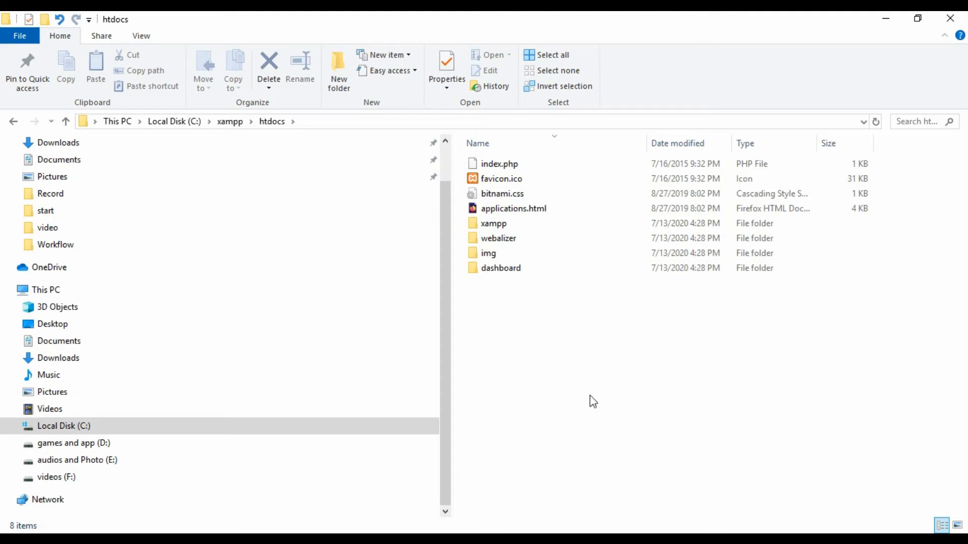
left_click(529, 312)
left_click(45, 19)
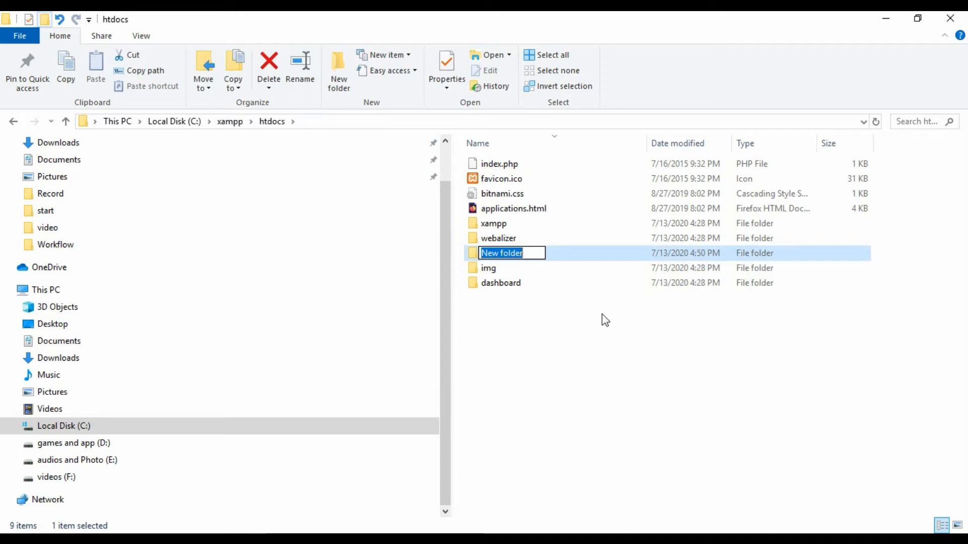
type("habibblog")
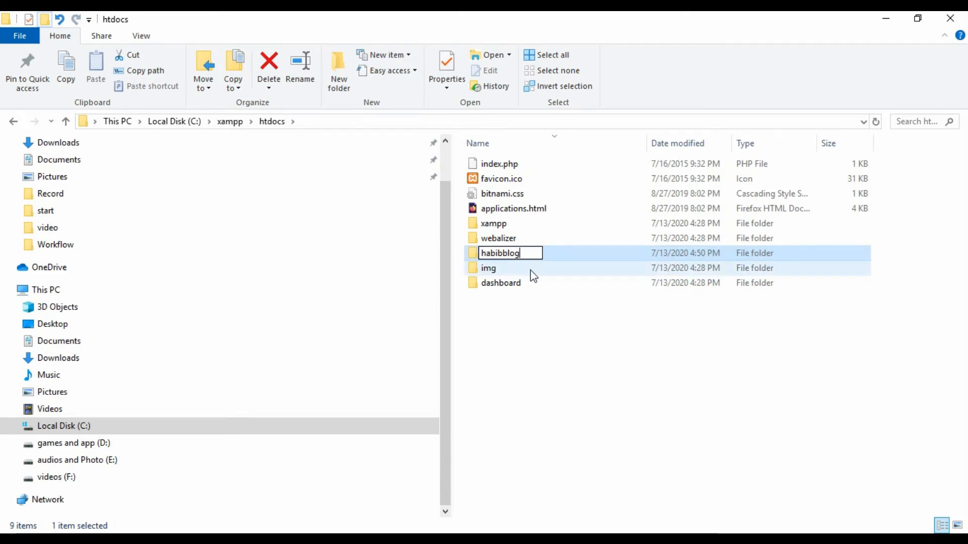
left_click(545, 328)
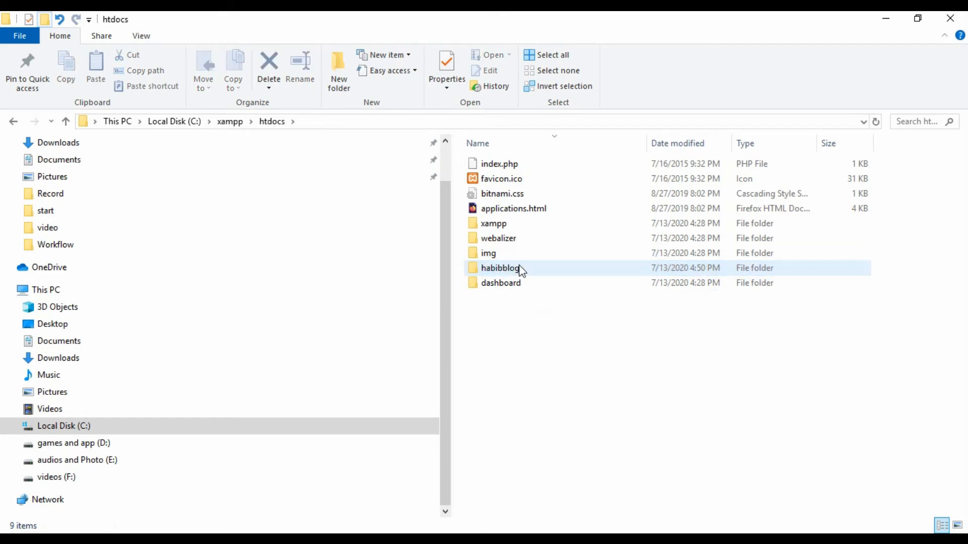
double_click(511, 269)
- Switch back to the Downloads window holding the WordPress zip
left_click(571, 271)
right_click(579, 278)
left_click(538, 283)
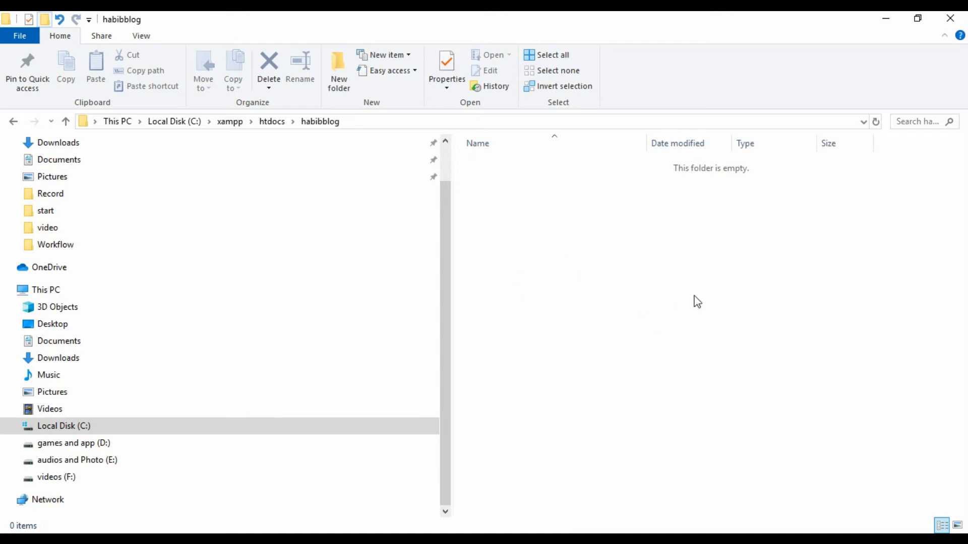
left_click(330, 540)
left_click(266, 488)
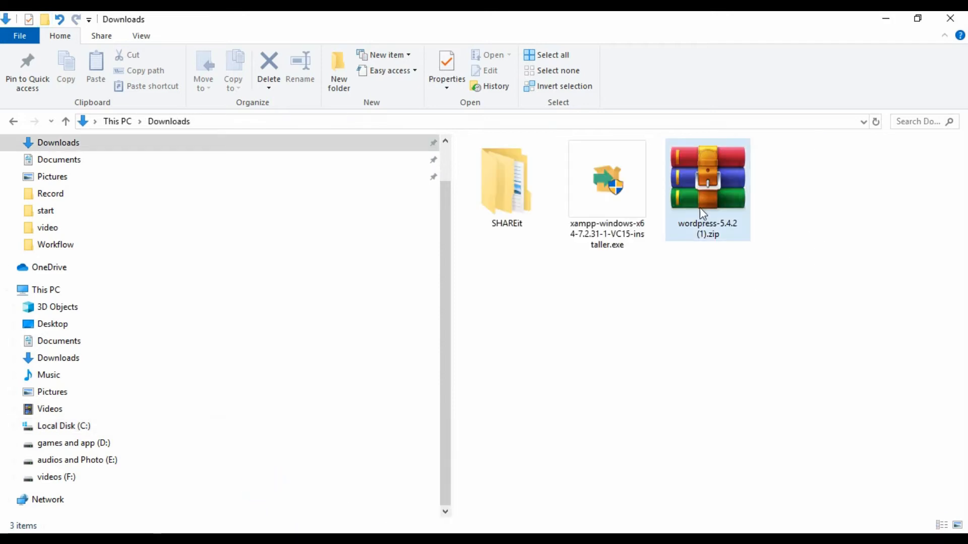
- Open the WordPress archive in WinRAR and select everything inside its wordpress folder
double_click(707, 179)
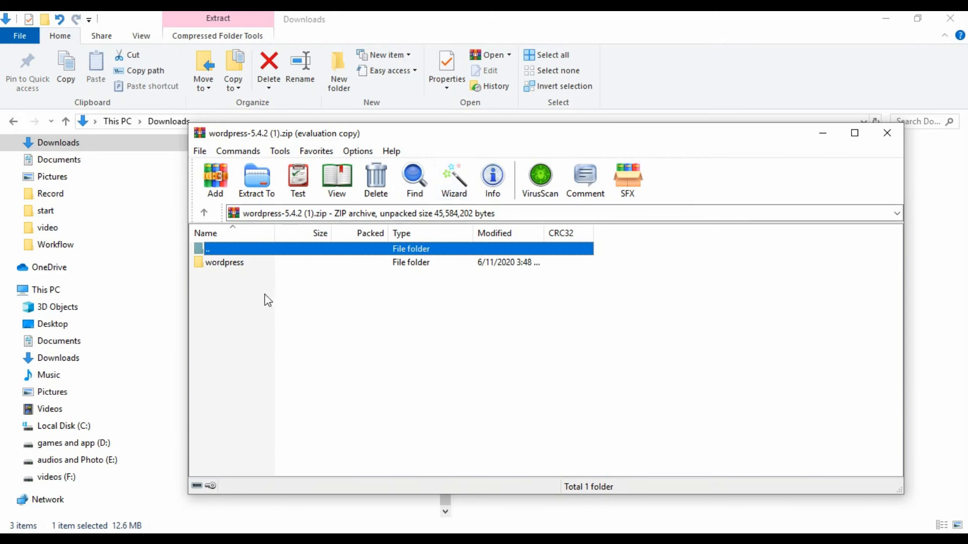
left_click(243, 263)
left_click(655, 259)
double_click(246, 262)
scroll(564, 325, "down", 1)
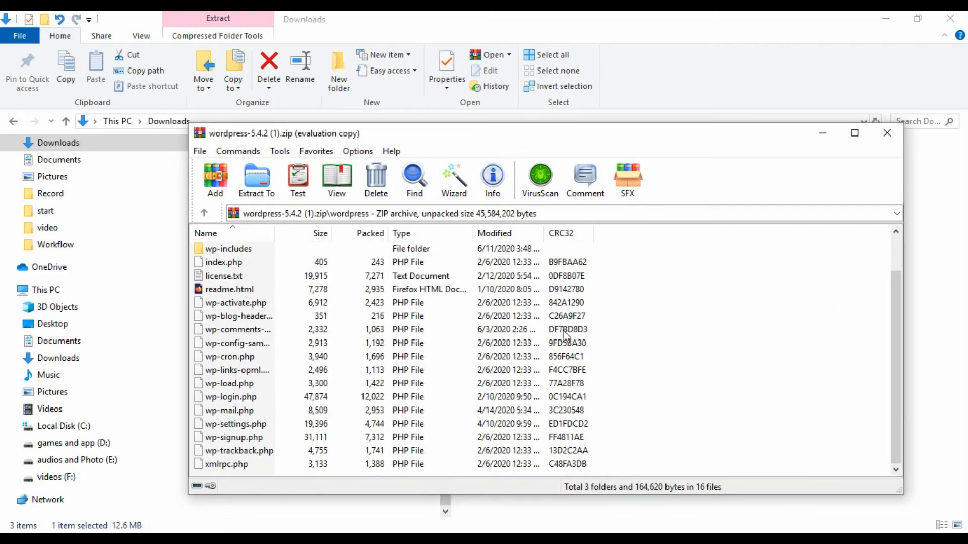
left_click(443, 330)
key("ctrl+a")
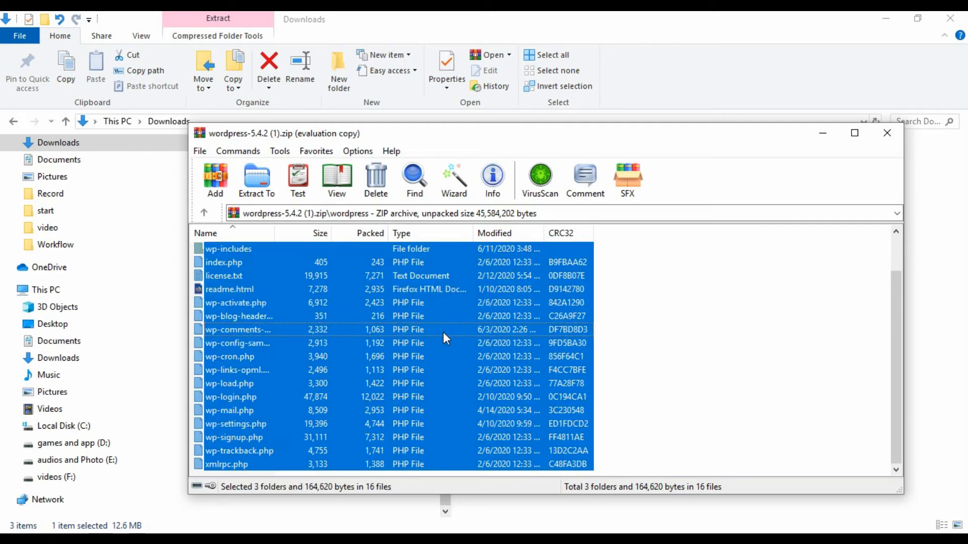
- Extract the selected files into C:\xampp\htdocs\habibblog, which now holds 19 items
scroll(404, 338, "up", 1)
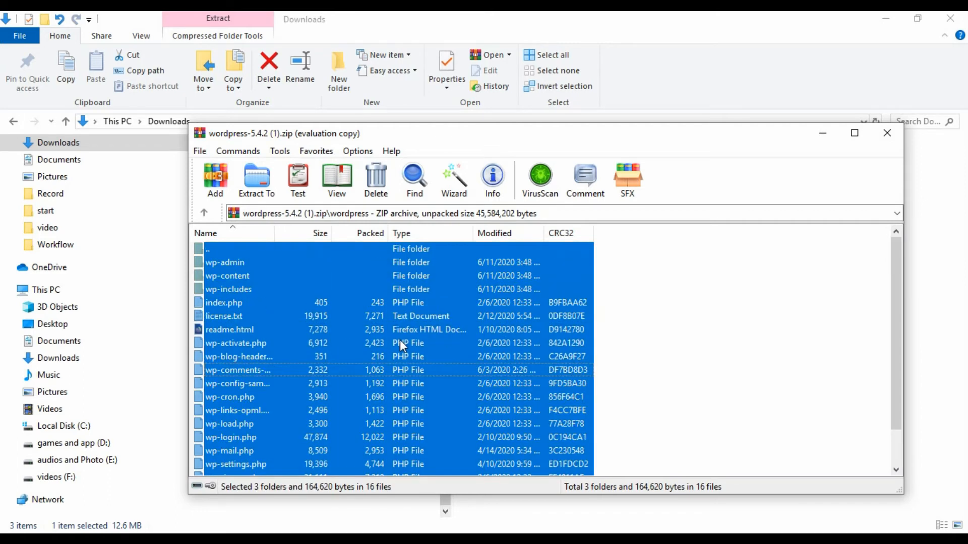
key("ctrl+c")
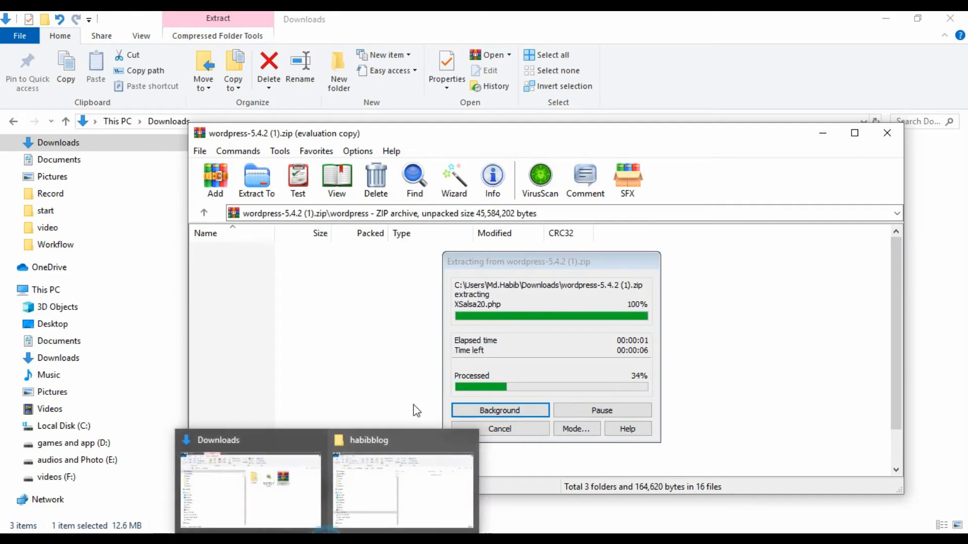
left_click(400, 493)
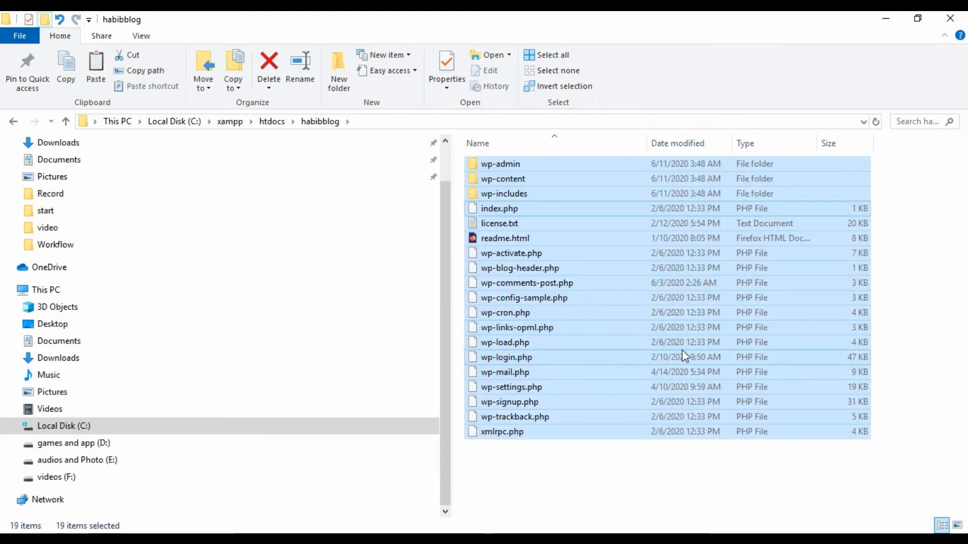
left_click(615, 488)
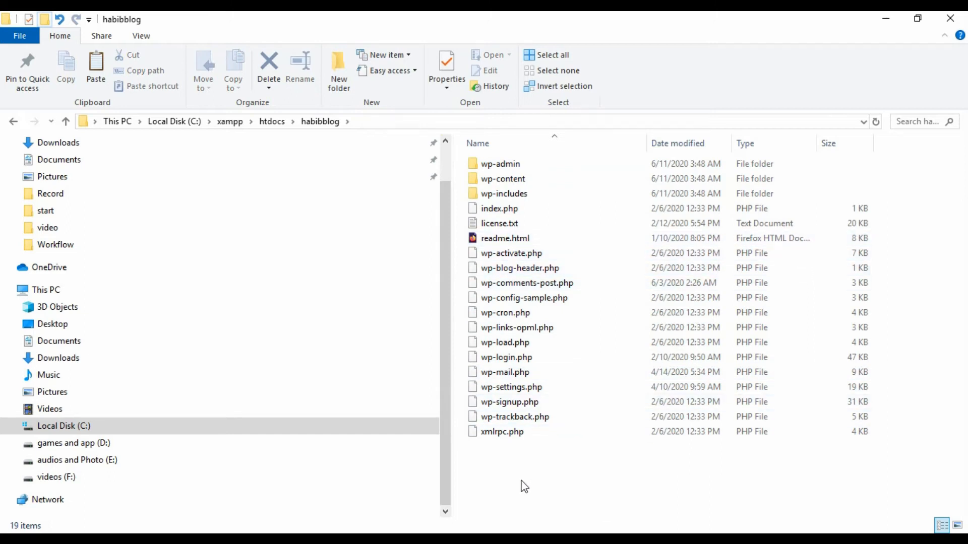
left_click(499, 539)
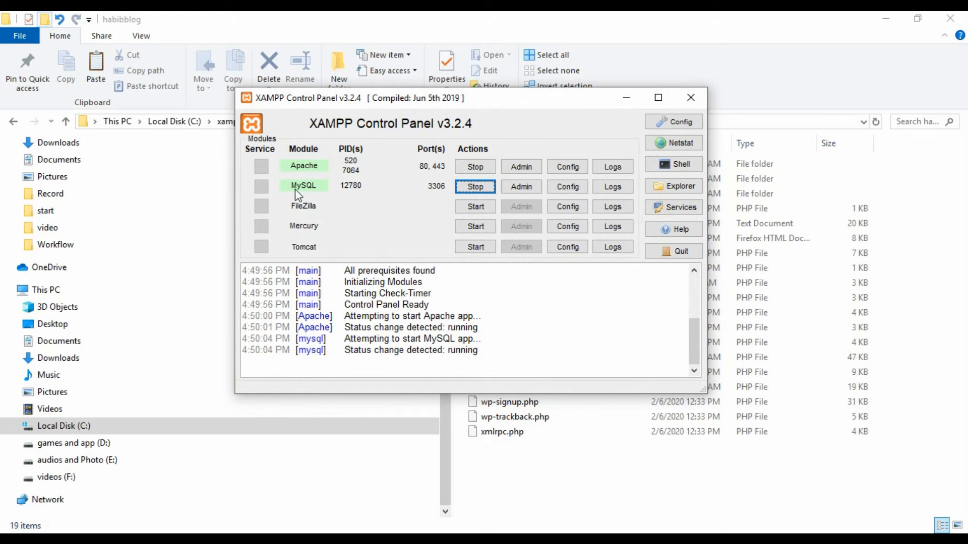
- Launch phpMyAdmin with the Admin button on the MySQL row of XAMPP
left_click(522, 187)
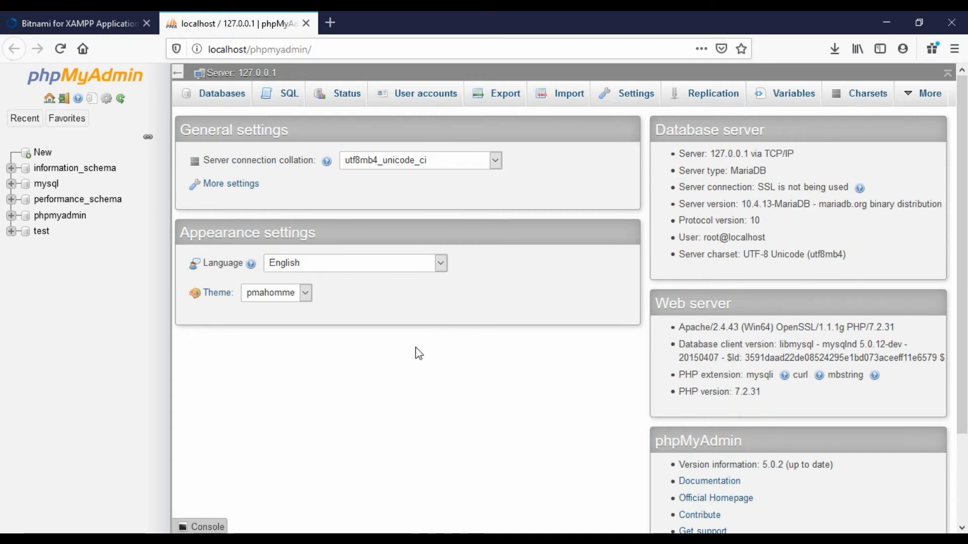
- Create an empty 'habibblog' database under phpMyAdmin's Databases tab, then close that tab
left_click(219, 99)
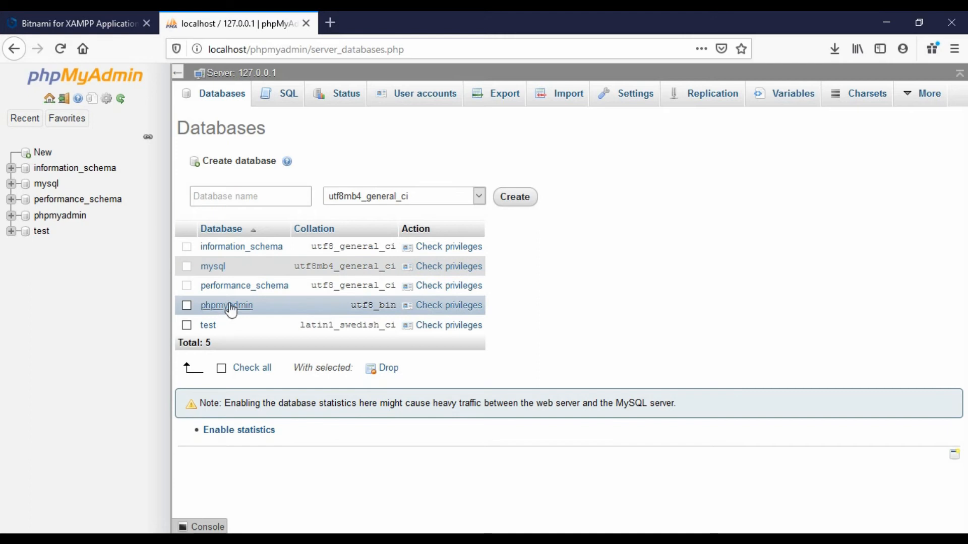
left_click(248, 221)
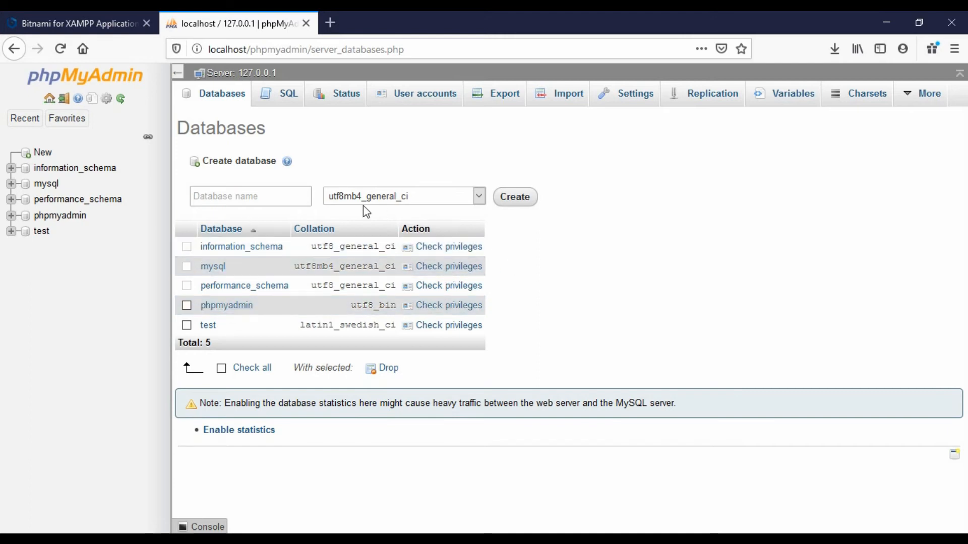
left_click(259, 164)
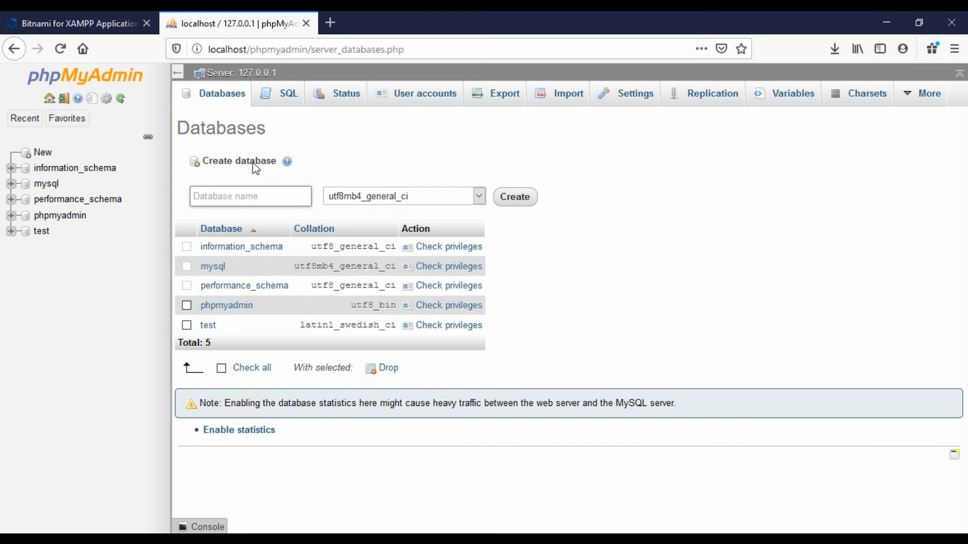
left_click(217, 193)
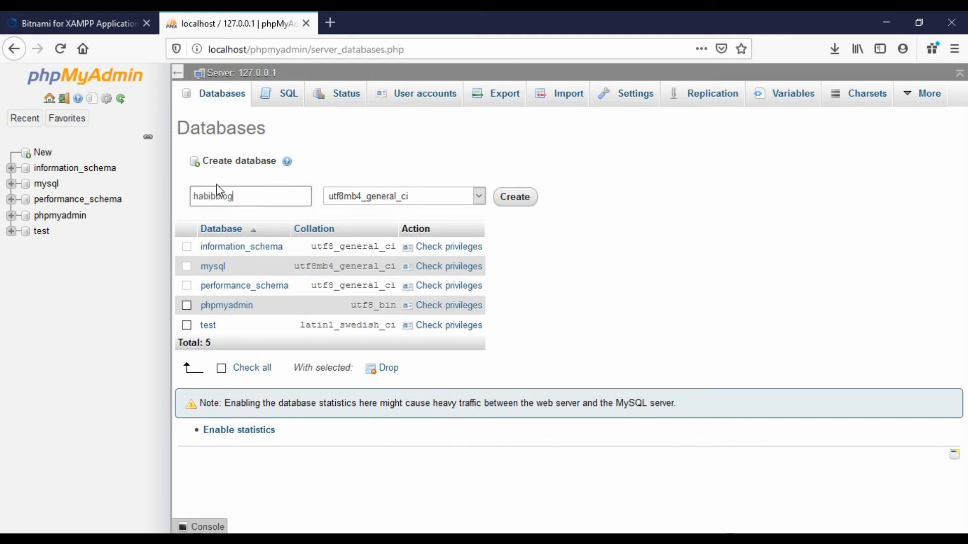
left_click(517, 202)
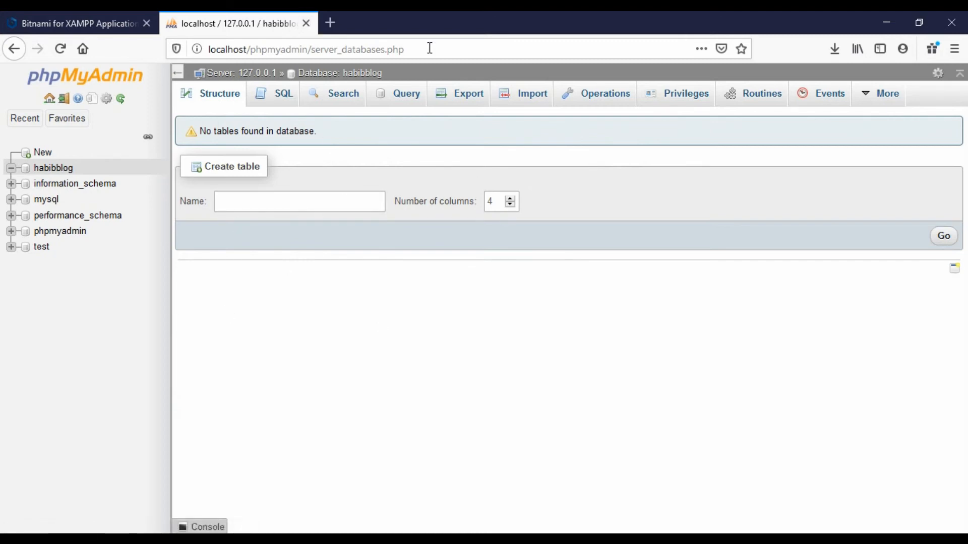
left_click(305, 23)
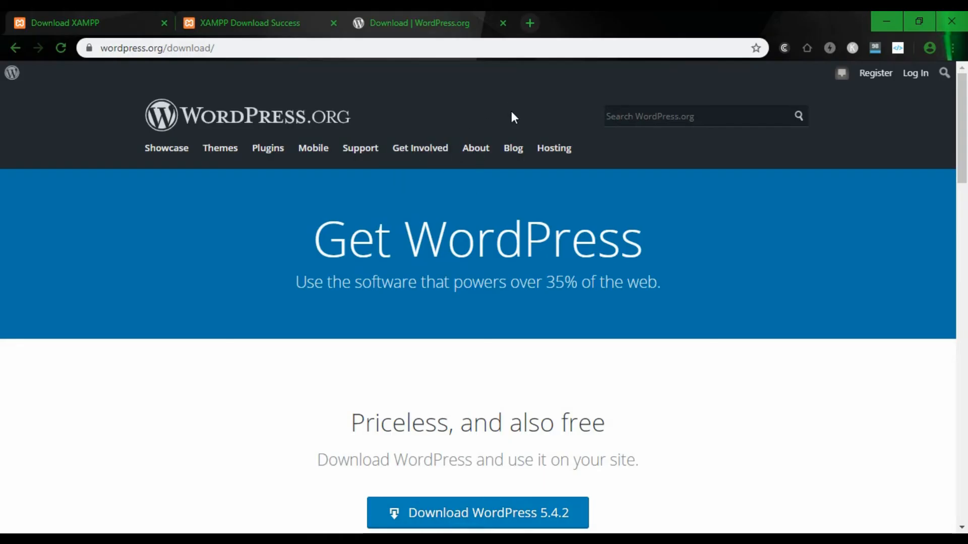
- Go to localhost/habibblog in a new Chrome tab to reach the WordPress language screen
left_click(529, 22)
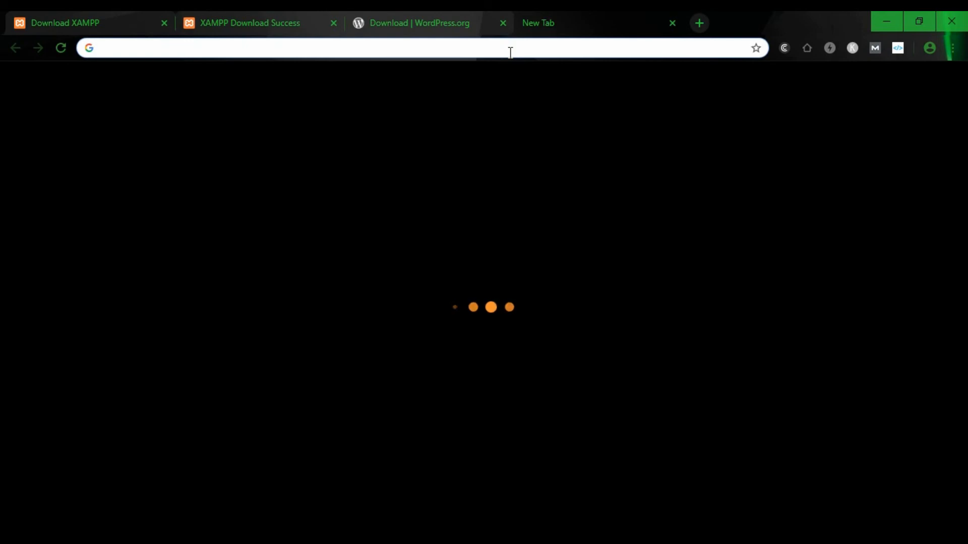
type("local")
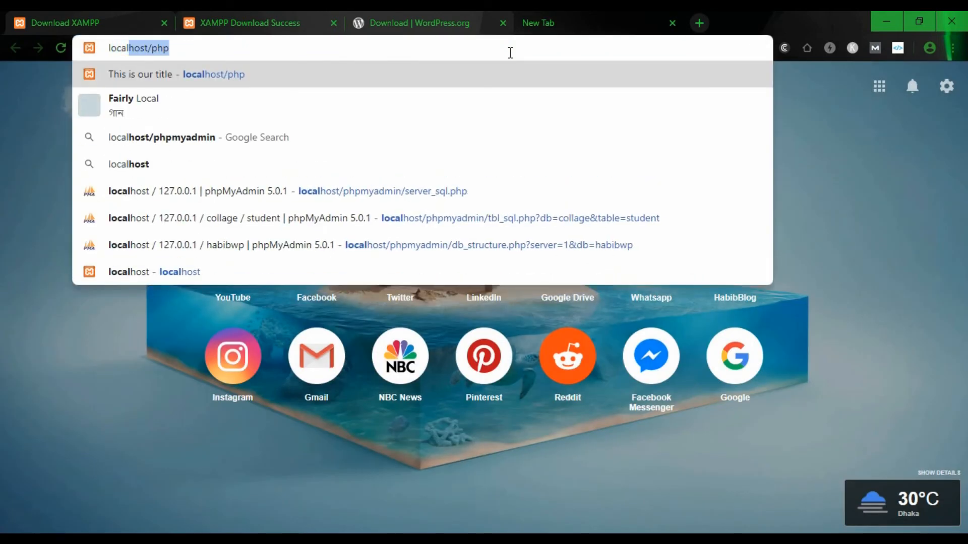
key("Right")
key("BackSpace")
key("BackSpace")
key("BackSpace")
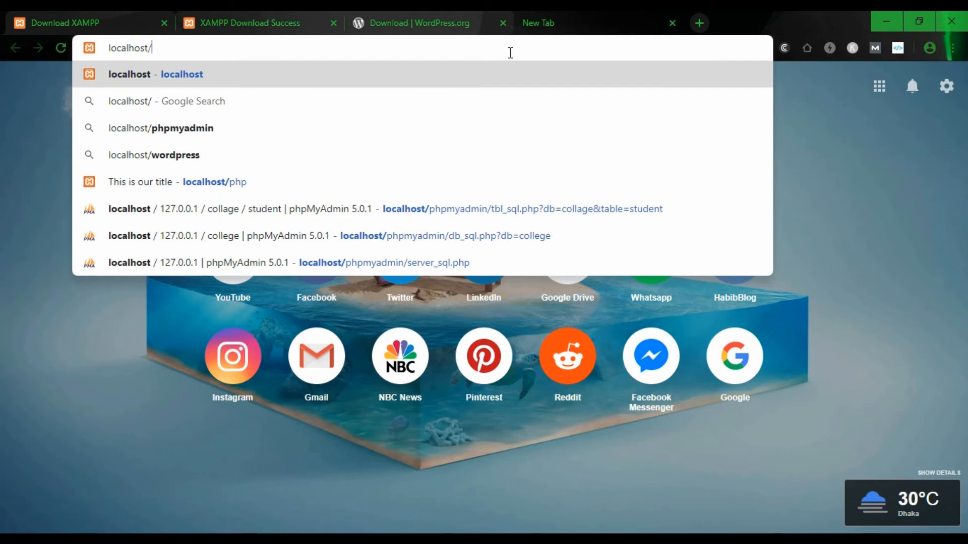
type("habibbl")
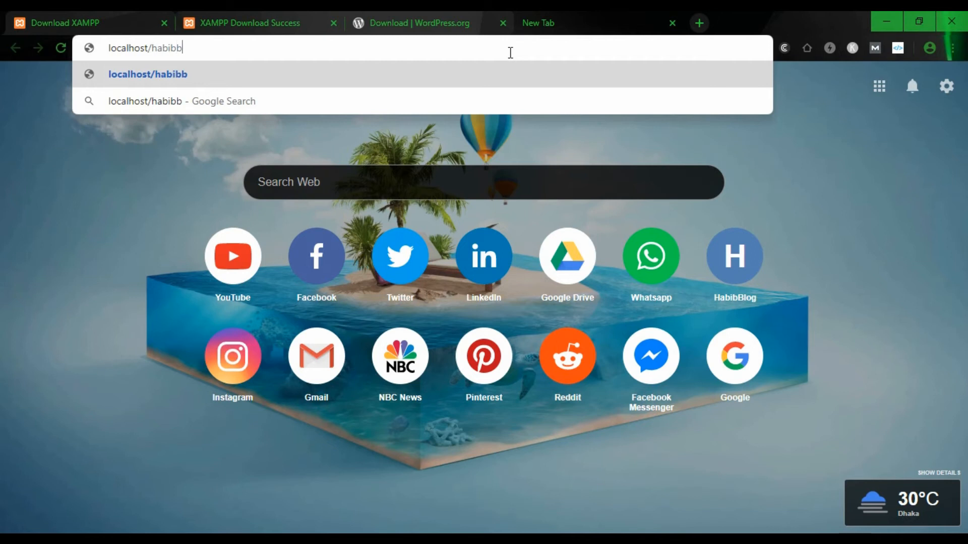
type("og")
key("Return")
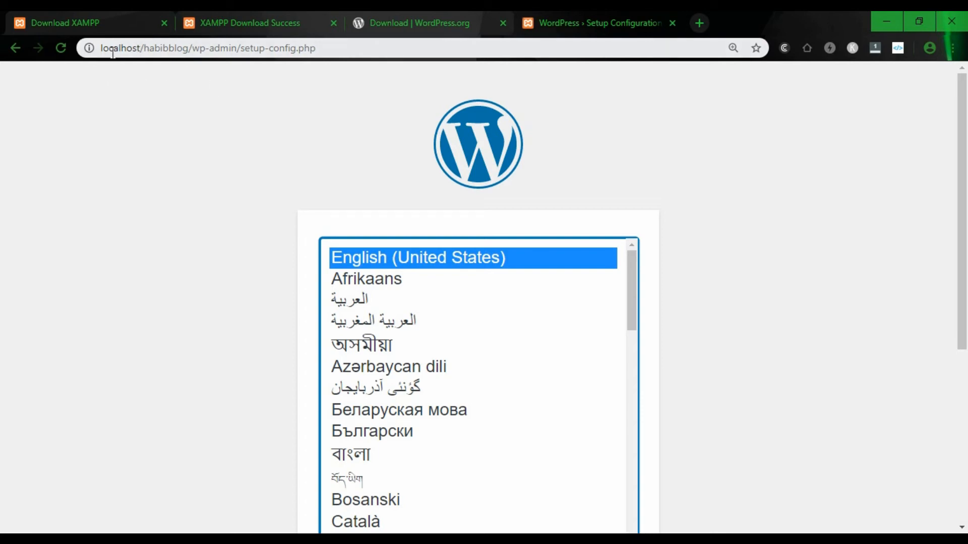
- Keep English (United States) as the language and continue to the database-details welcome page
left_click_drag(189, 48, 91, 48)
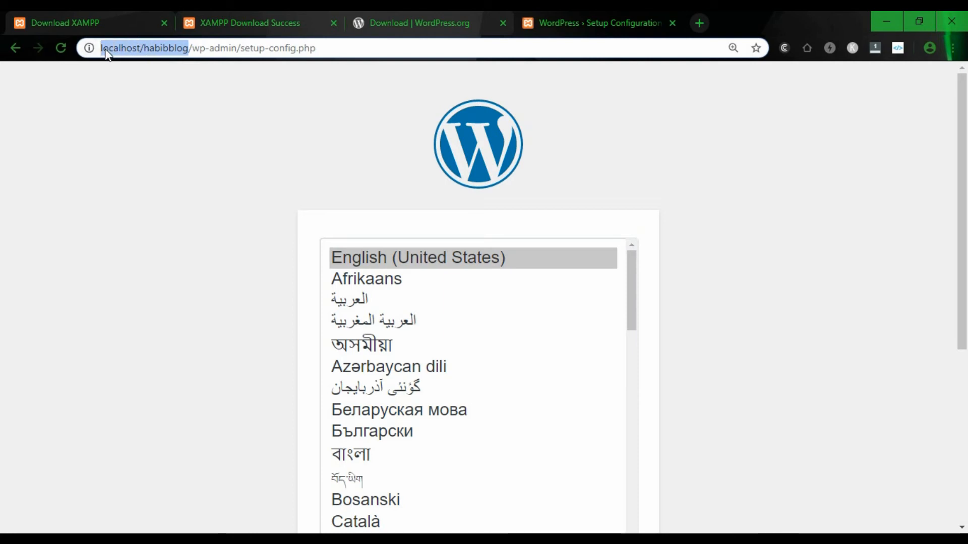
left_click(209, 143)
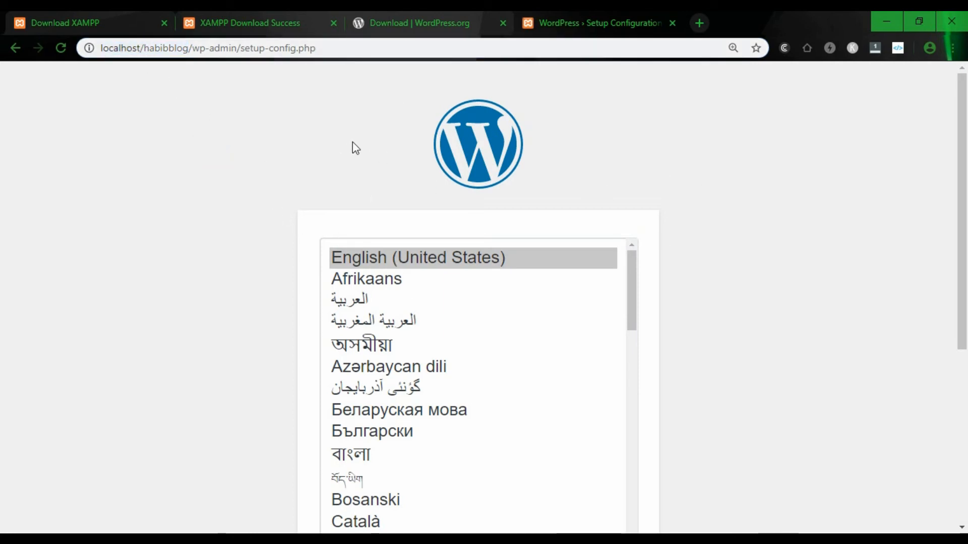
left_click(510, 530)
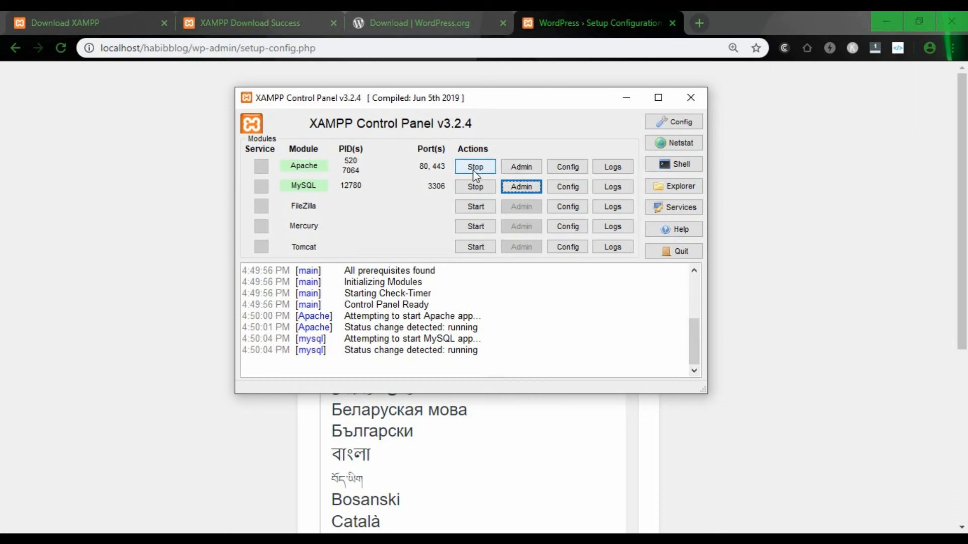
left_click(625, 99)
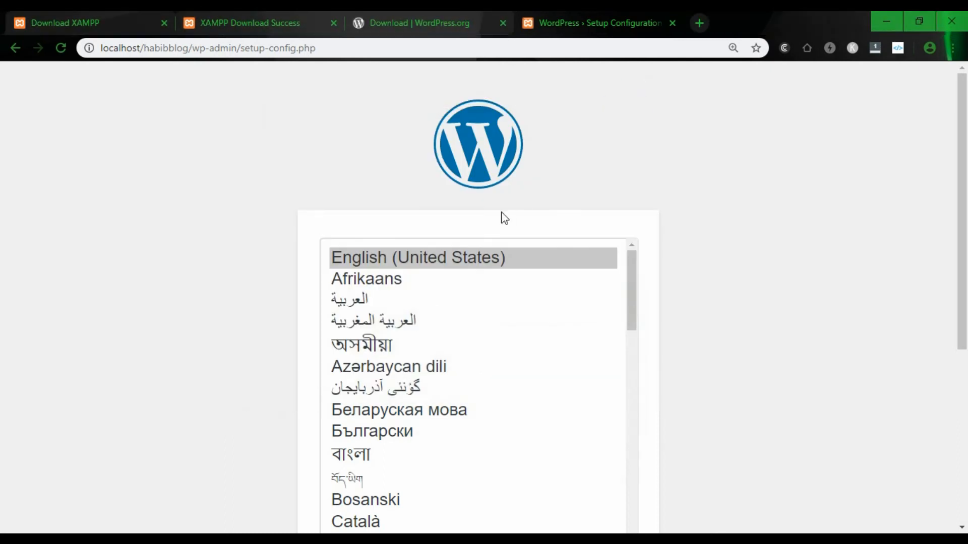
scroll(432, 273, "down", 10)
scroll(480, 326, "up", 10)
scroll(736, 228, "down", 6)
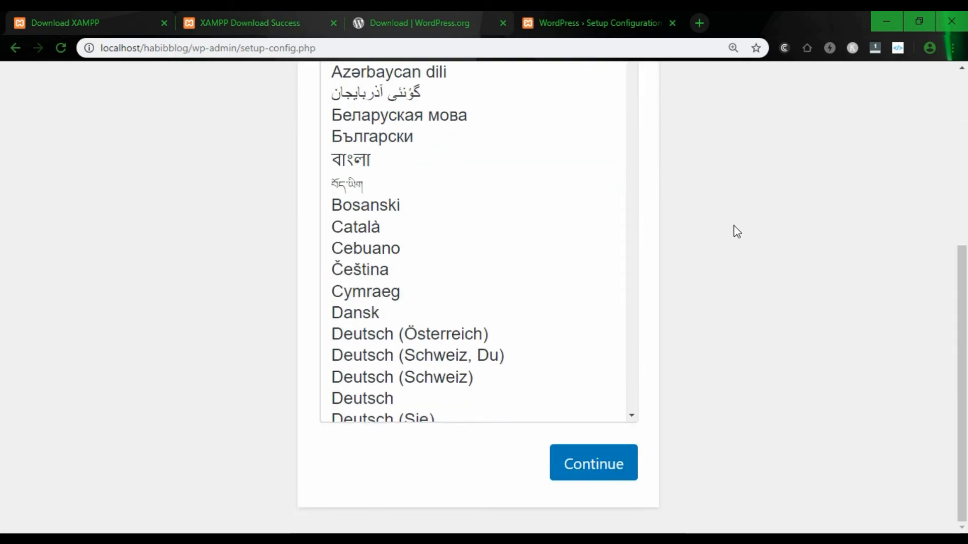
scroll(728, 226, "up", 6)
scroll(428, 318, "down", 20)
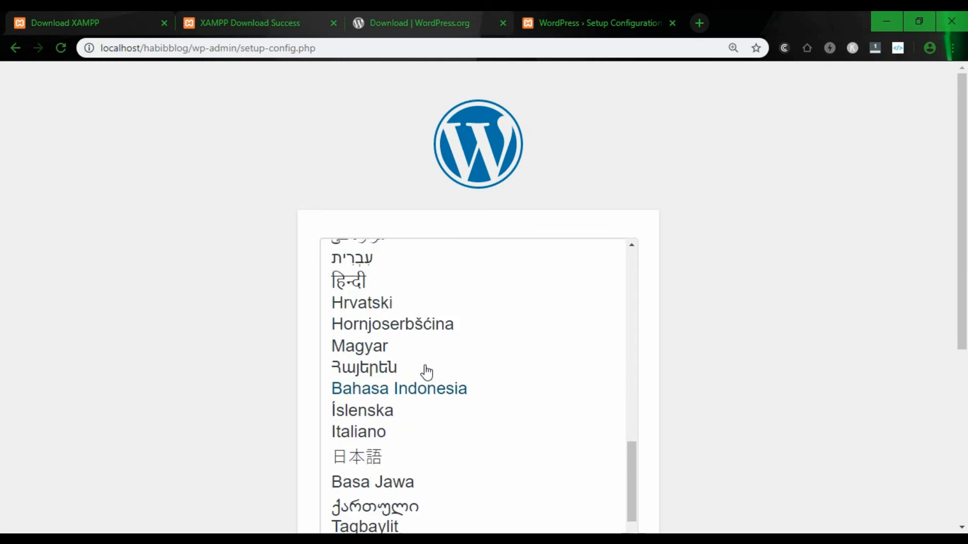
scroll(422, 353, "up", 20)
scroll(728, 298, "down", 5)
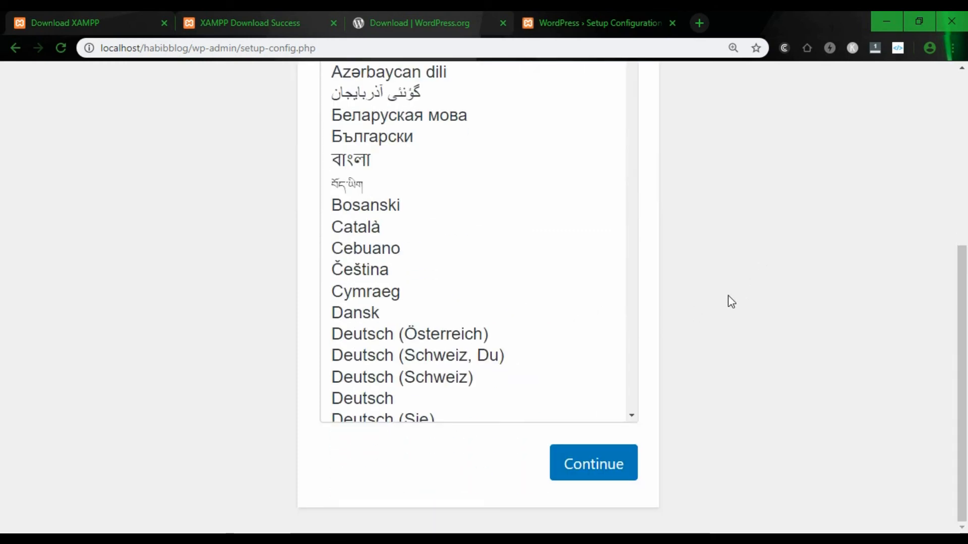
left_click(604, 459)
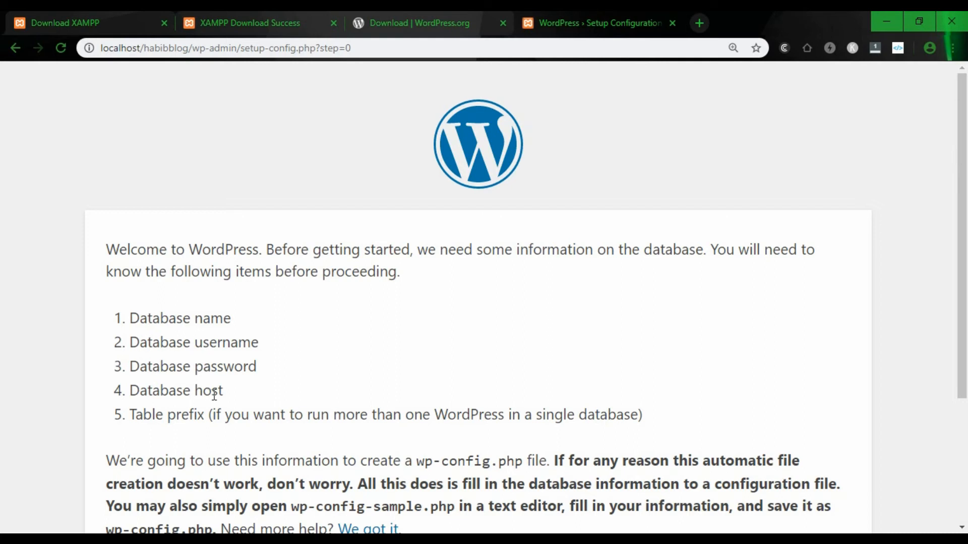
- Enter database name habibblog and username root, and leave the password empty
scroll(256, 407, "down", 3)
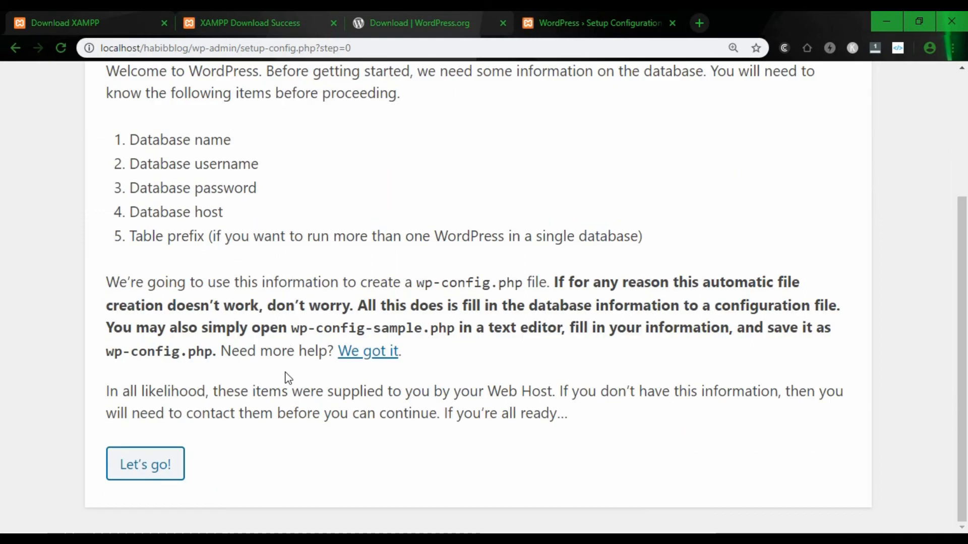
left_click(140, 477)
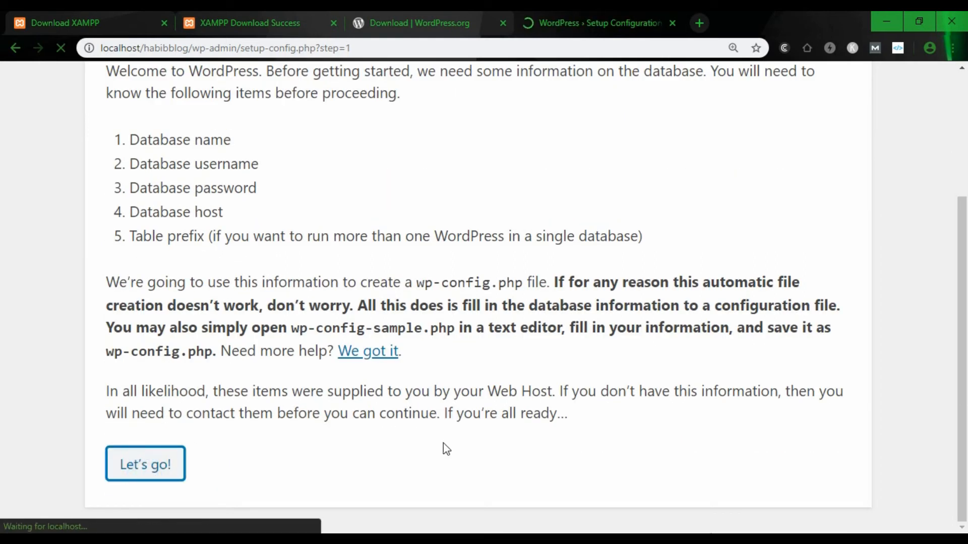
scroll(391, 283, "down", 2)
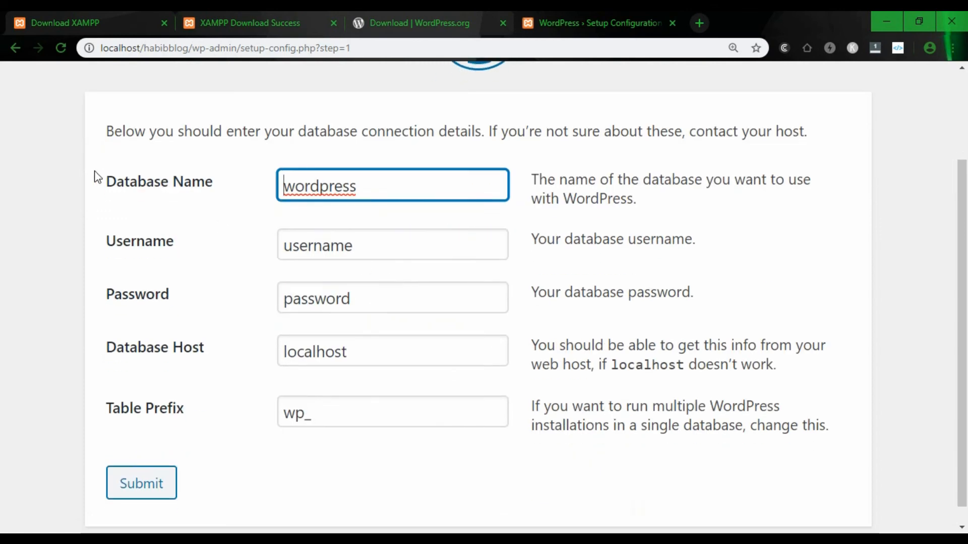
double_click(386, 189)
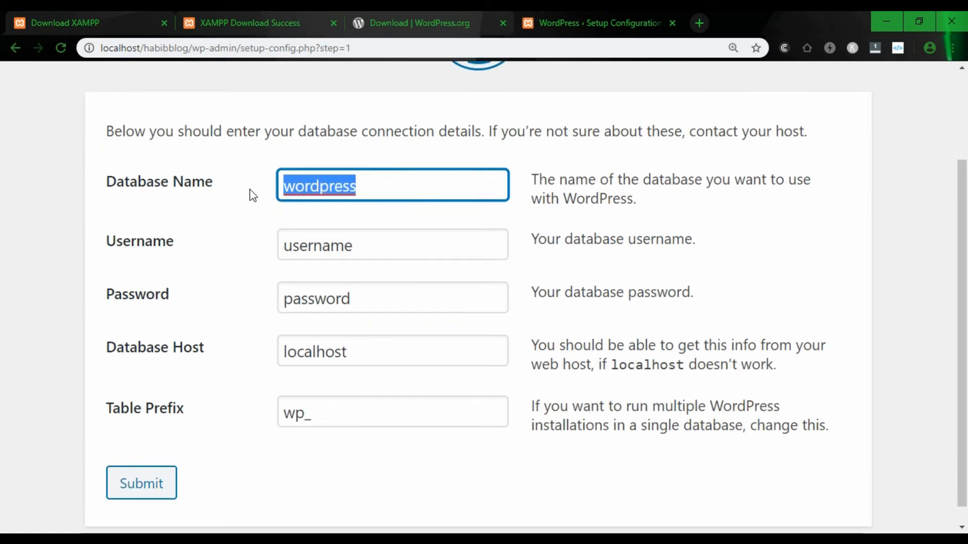
type("habib")
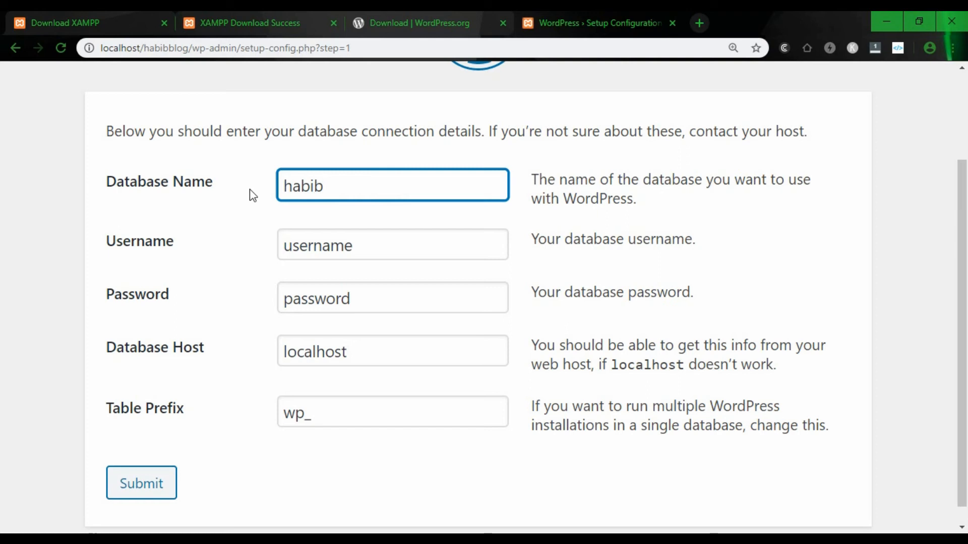
type("blog")
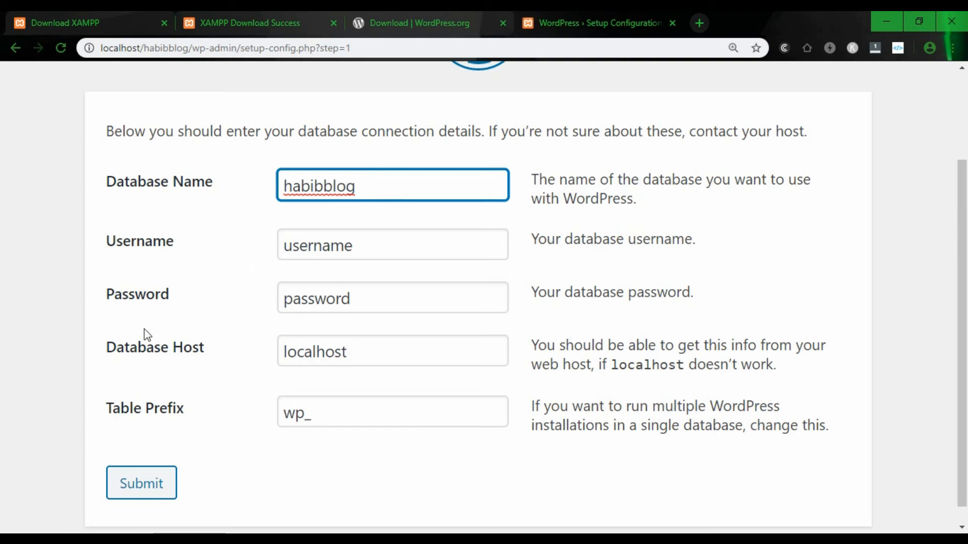
left_click(367, 243)
left_click_drag(383, 242, 270, 243)
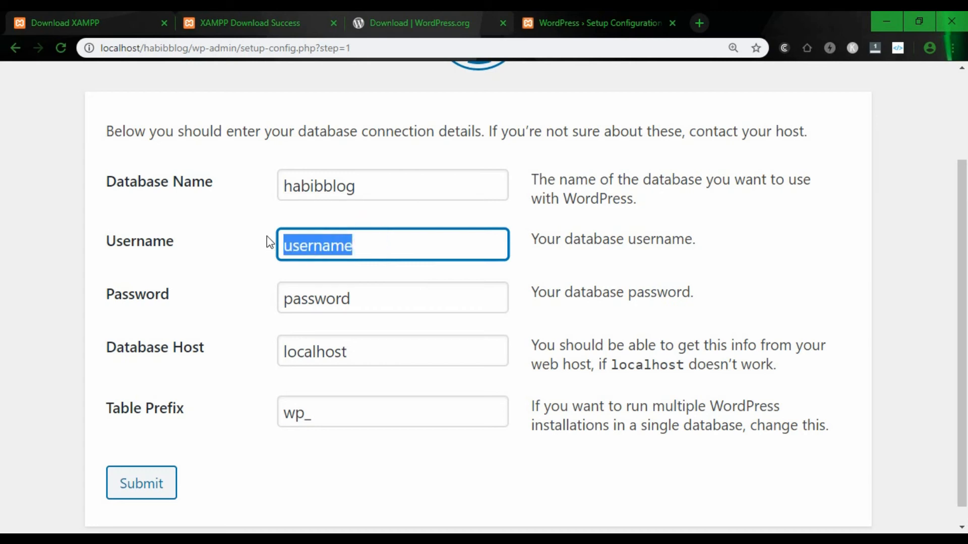
type("root")
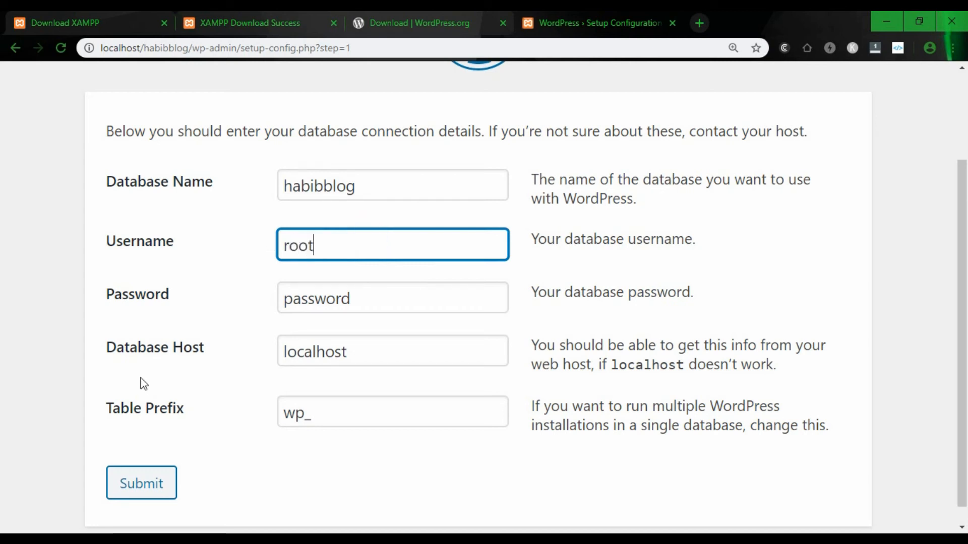
left_click_drag(358, 303, 256, 282)
key("BackSpace")
- Keep host localhost and table prefix wp_, submit, and run the installation
left_click_drag(372, 352, 325, 352)
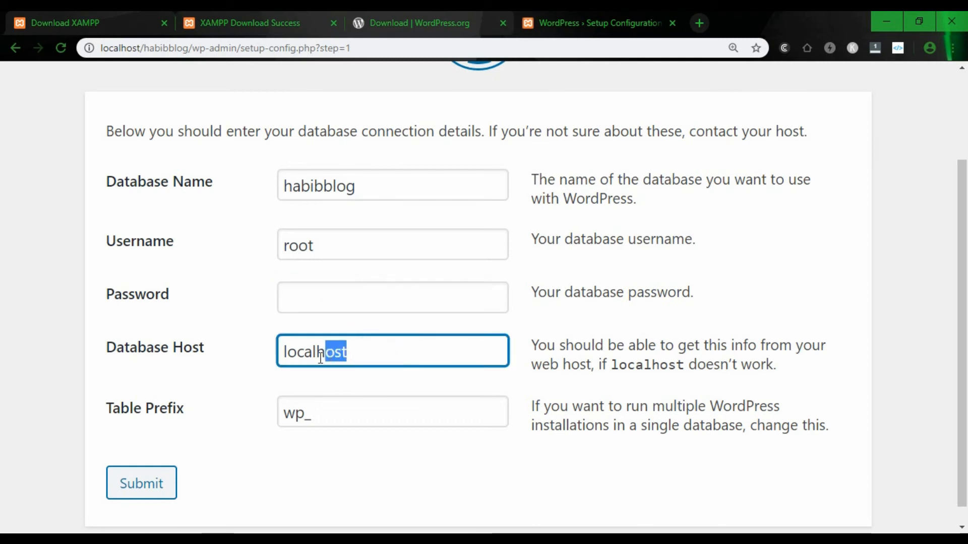
left_click(348, 361)
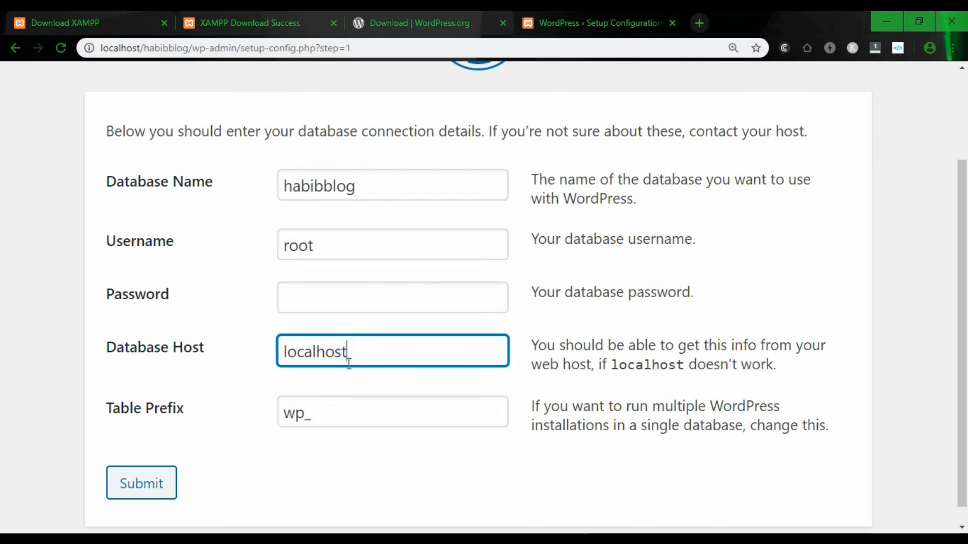
left_click(331, 419)
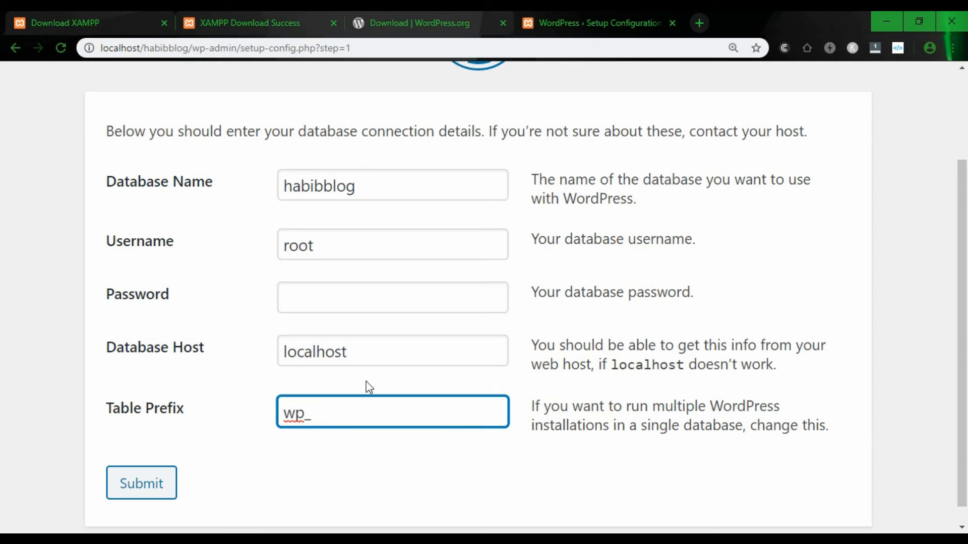
left_click(143, 487)
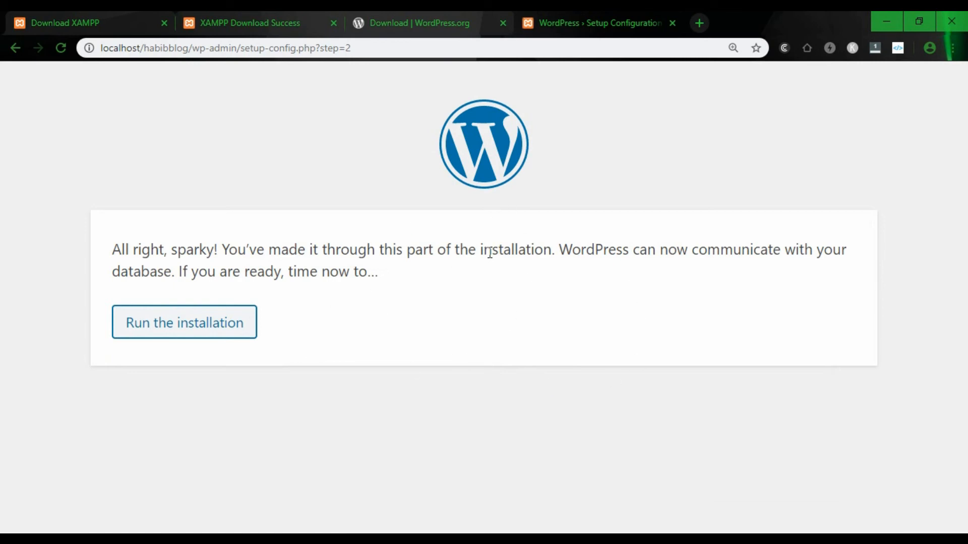
left_click(184, 325)
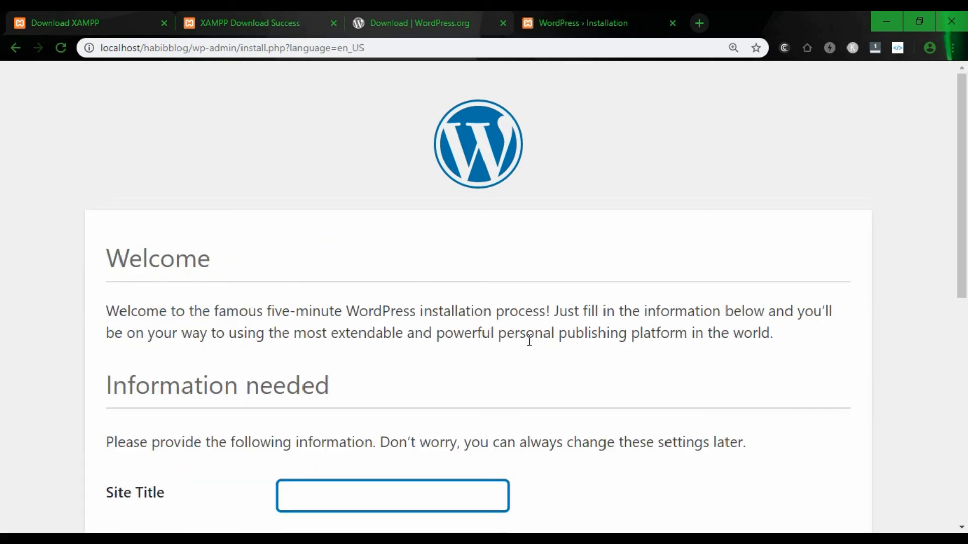
- Enter 'Habib Blog' as the site title, correcting its capital letters
scroll(494, 340, "down", 4)
scroll(454, 335, "up", 4)
scroll(373, 330, "down", 4)
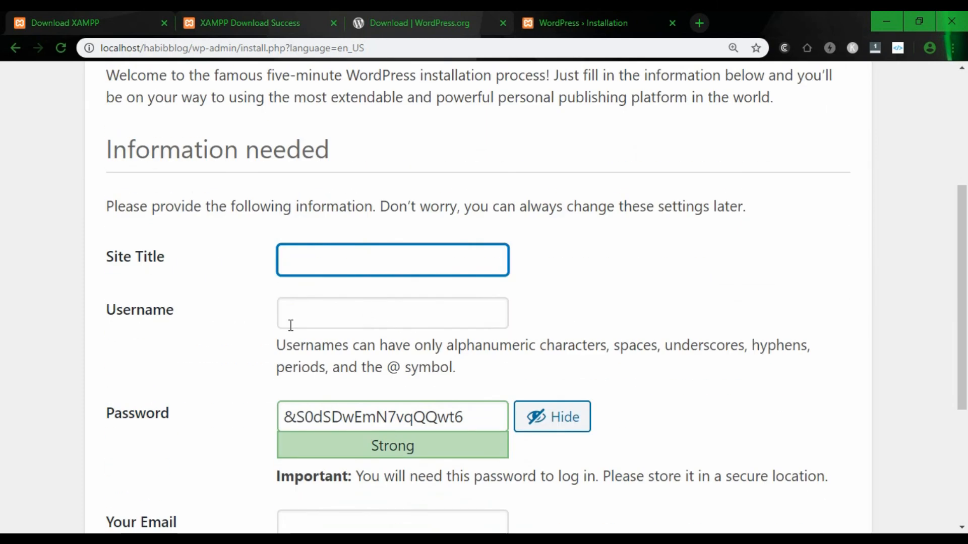
scroll(276, 265, "down", 1)
scroll(277, 262, "up", 2)
scroll(281, 259, "down", 4)
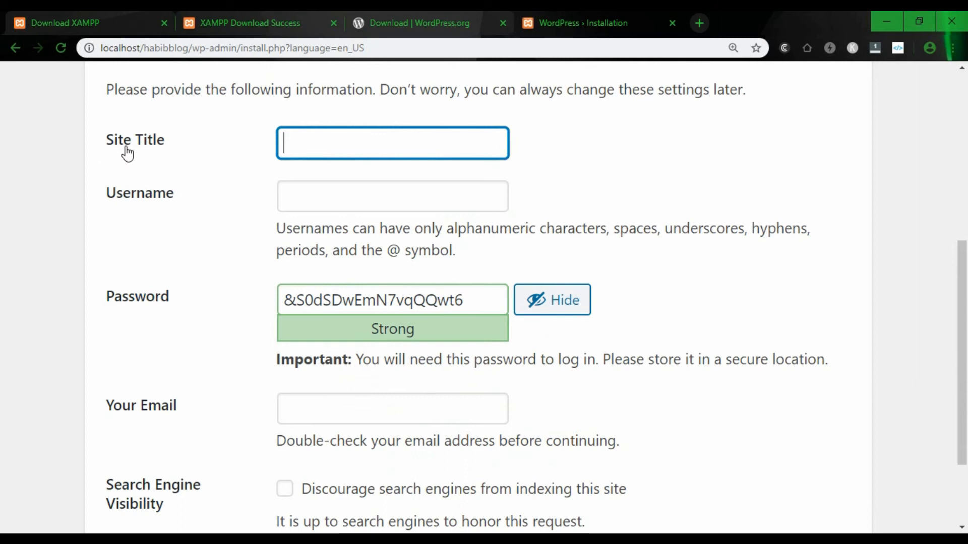
left_click(345, 151)
type("habib blog")
key("Left")
key("Left")
key("Left")
key("Left")
key("BackSpace")
type("B")
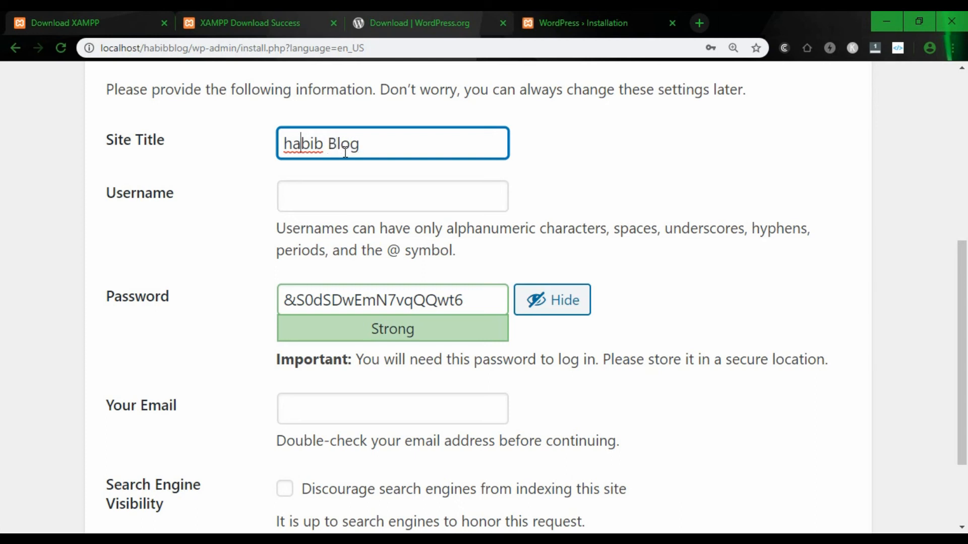
key("BackSpace")
type("H")
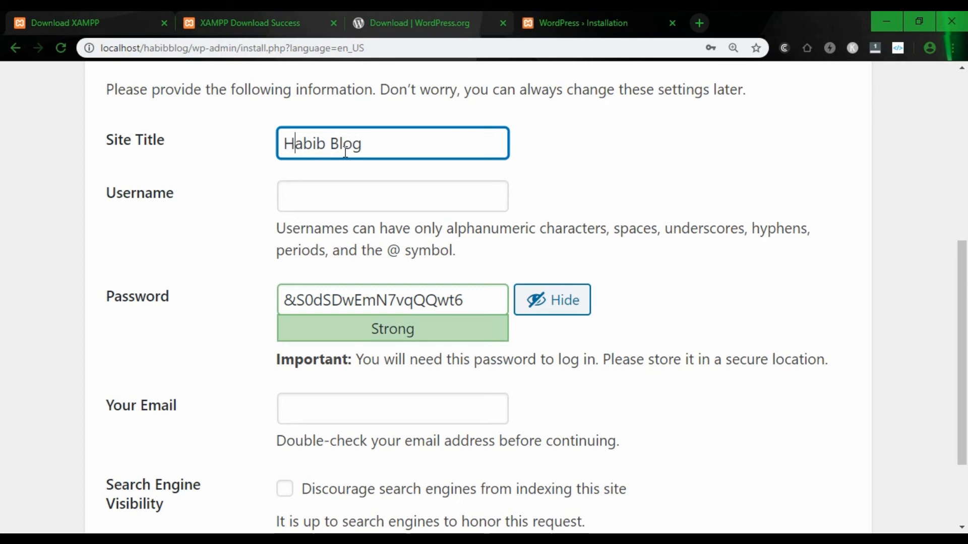
- Replace the suggested admin password with a weak one and confirm its use
left_click(369, 204)
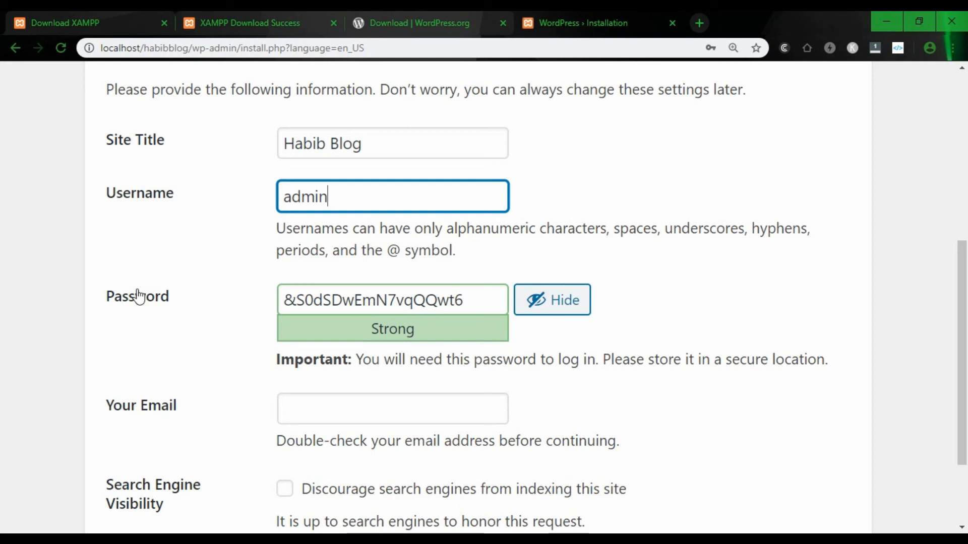
left_click_drag(498, 299, 270, 301)
key("BackSpace")
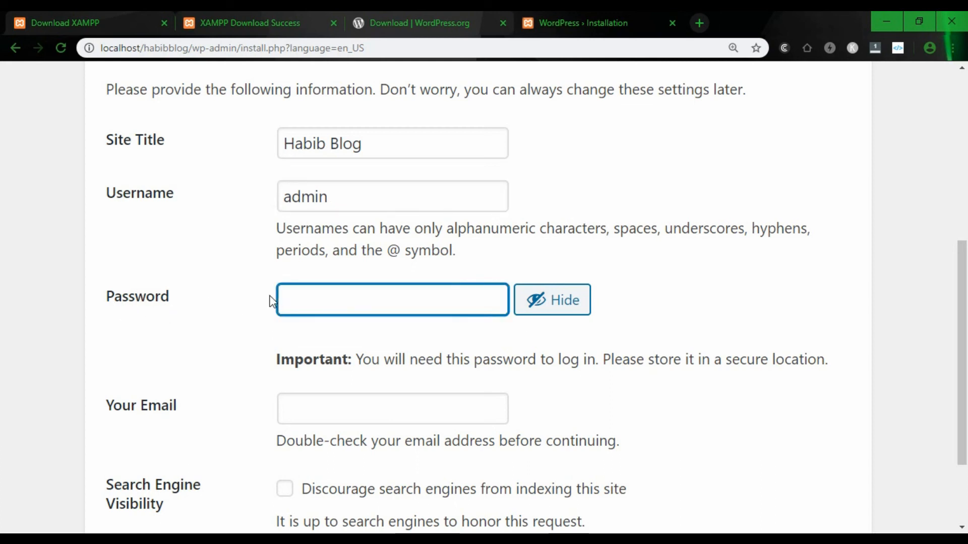
type("adim12")
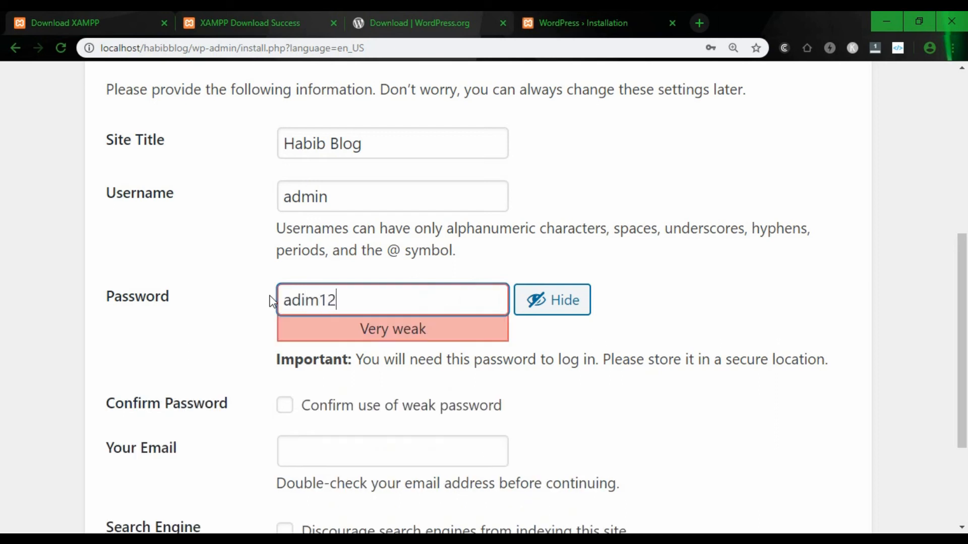
type("3")
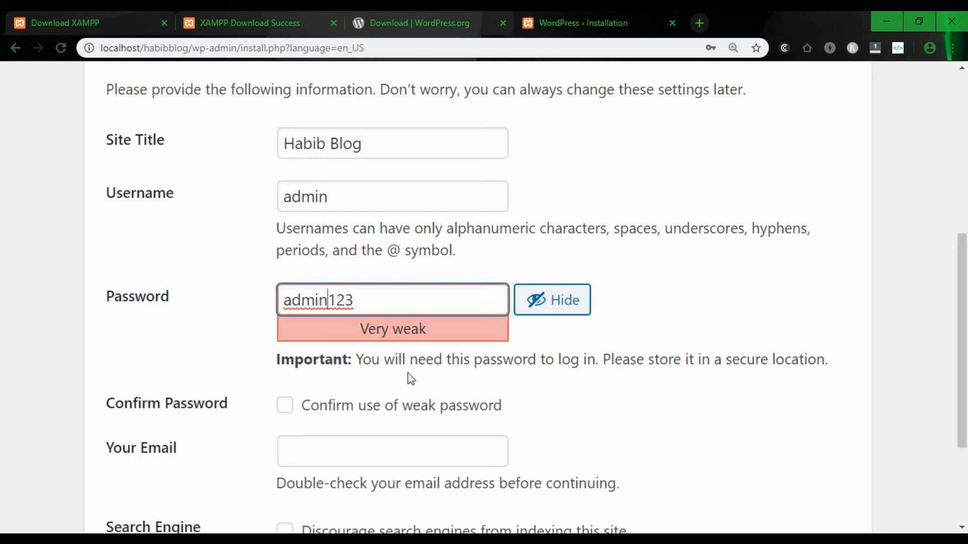
scroll(321, 349, "down", 2)
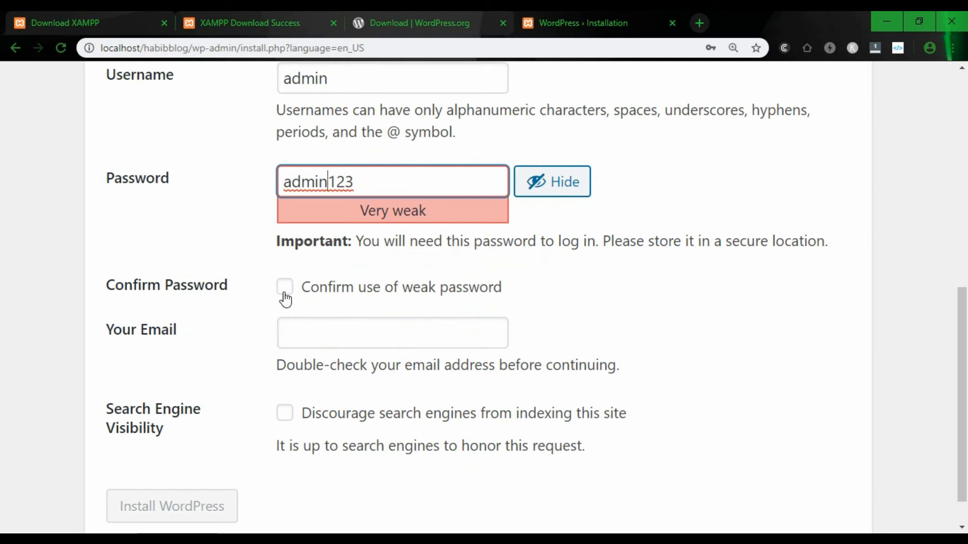
left_click(285, 293)
- Fill in the administrator's contact e-mail address
left_click(340, 343)
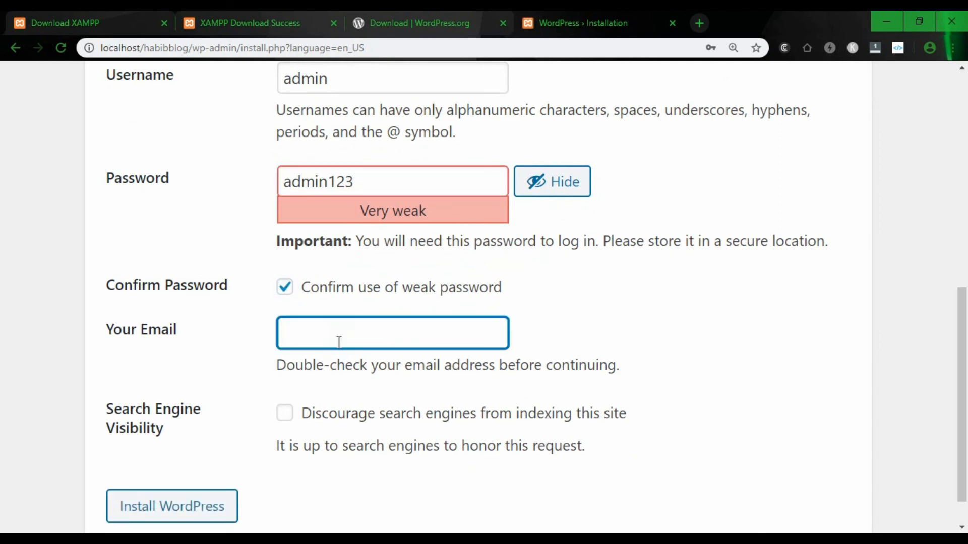
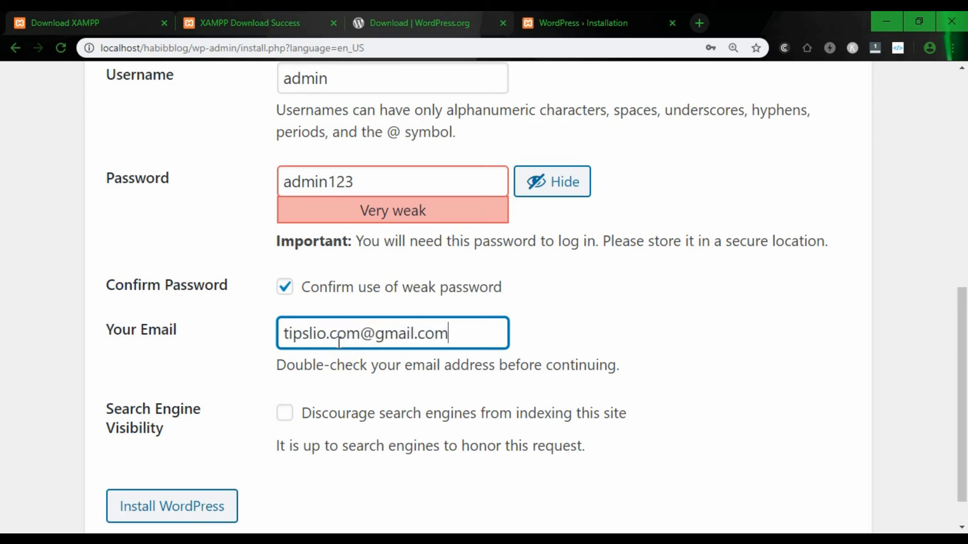
scroll(339, 343, "down", 1)
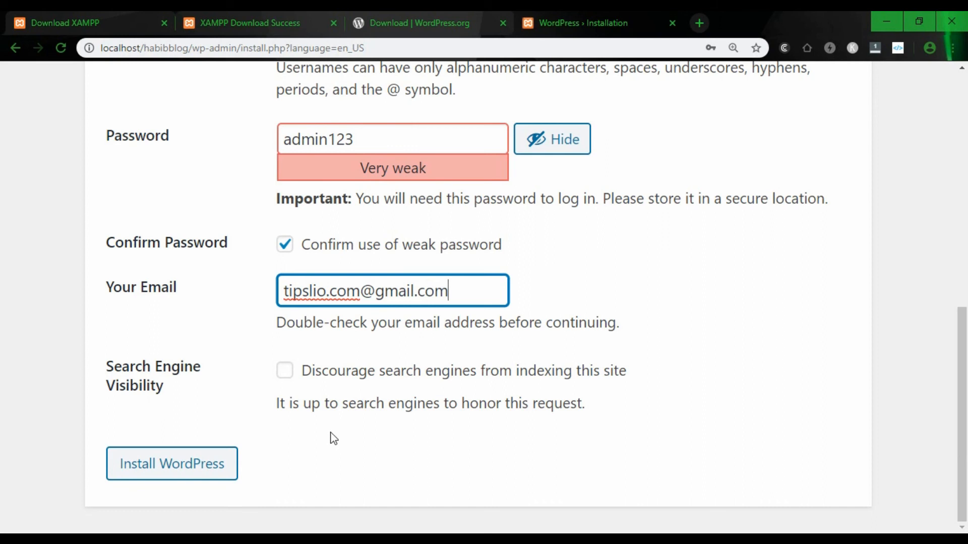
- Install WordPress, decline saving the password, and go to the login page
left_click(171, 467)
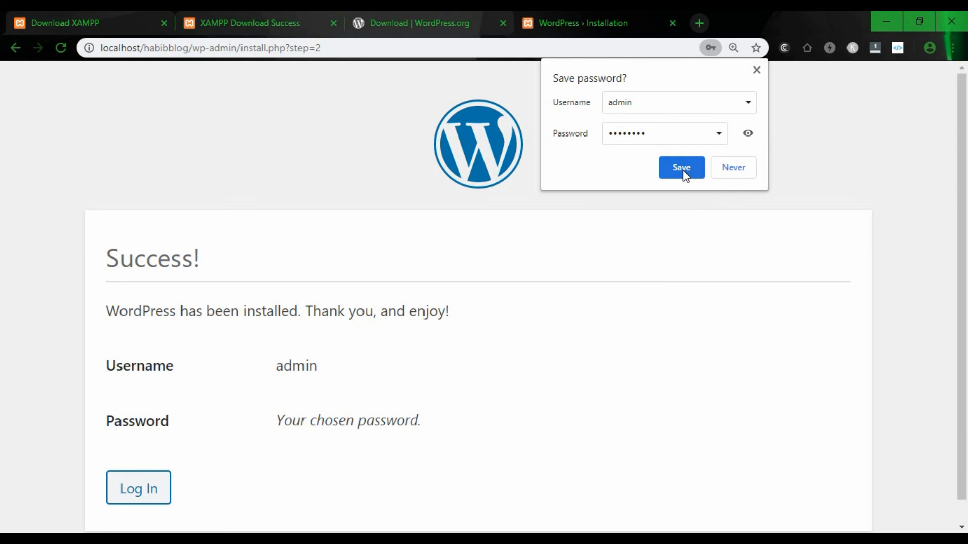
left_click(726, 168)
scroll(590, 343, "down", 1)
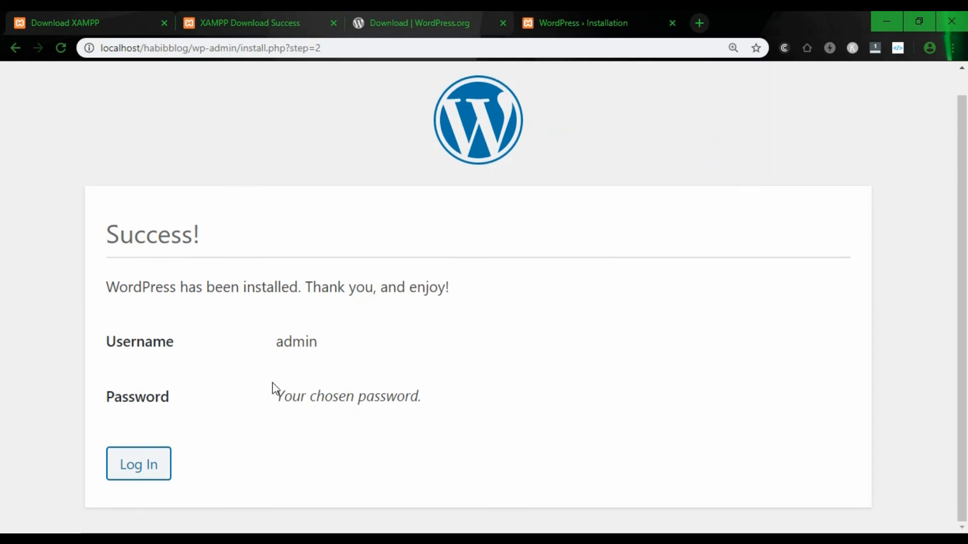
left_click(143, 466)
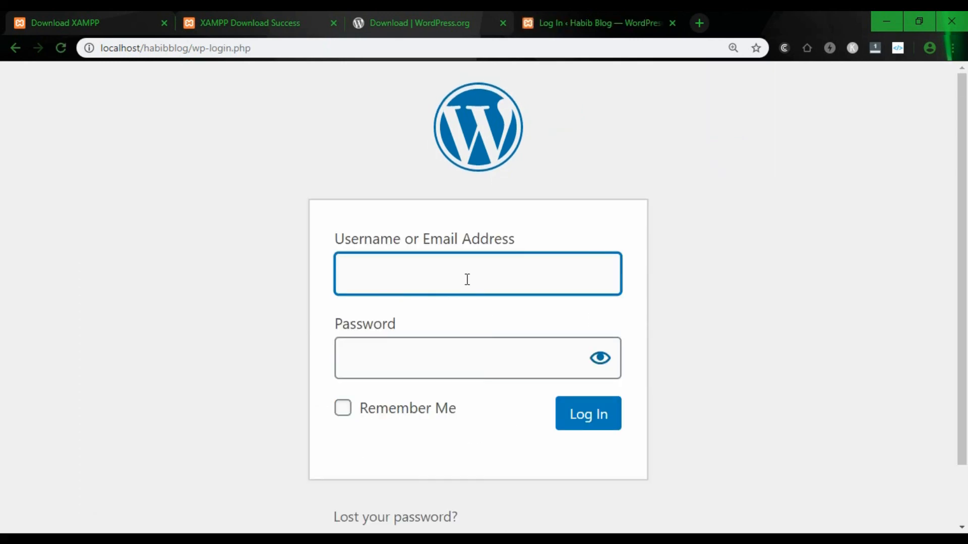
- Log in with the admin username and password, with Remember Me ticked
left_click(465, 279)
type("admin")
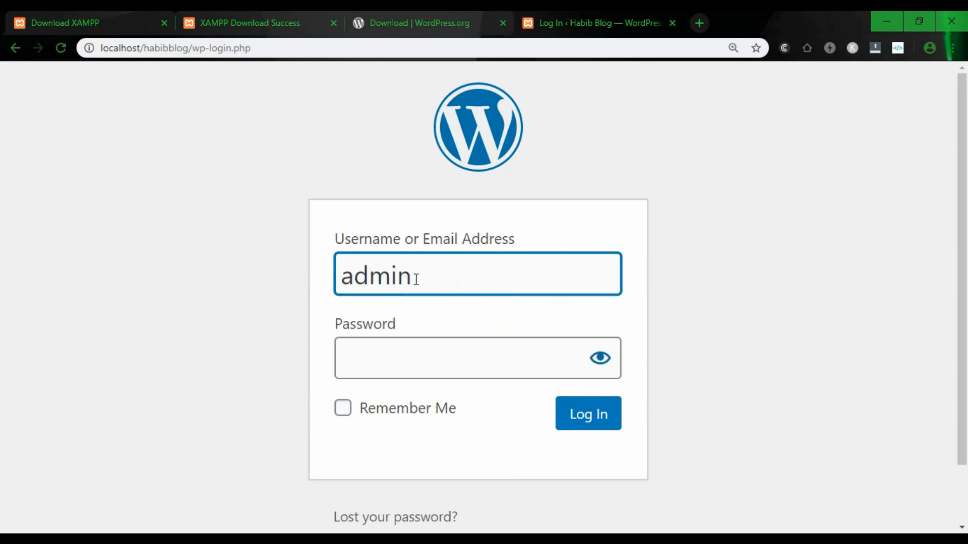
left_click(376, 371)
type("admin123")
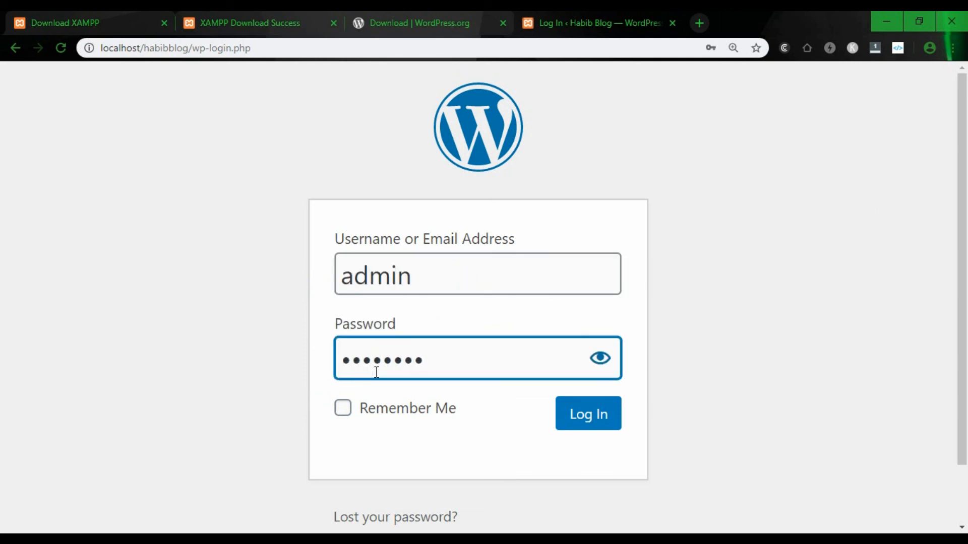
left_click(343, 406)
left_click(598, 419)
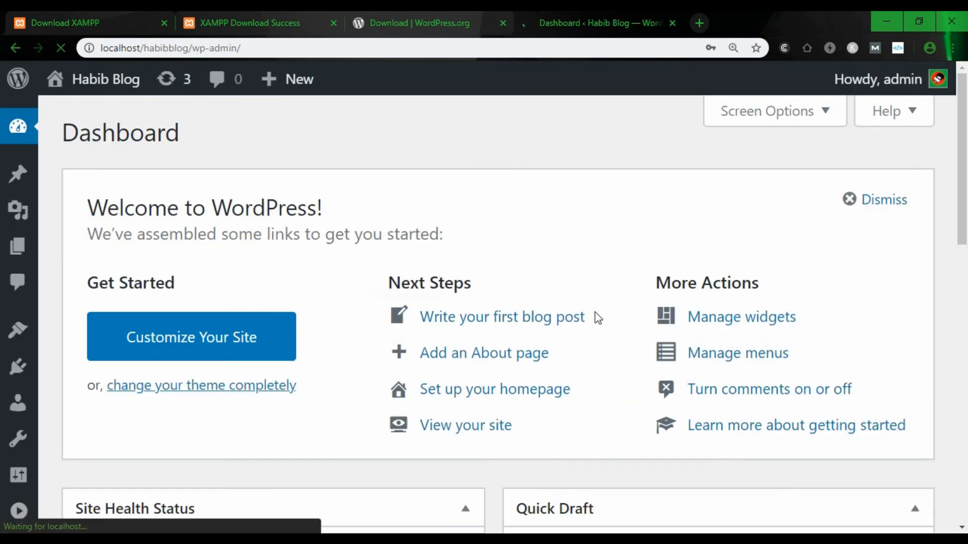
- Open localhost/habibblog in a new tab beside the Dashboard
key("ctrl+minus")
key("ctrl+minus")
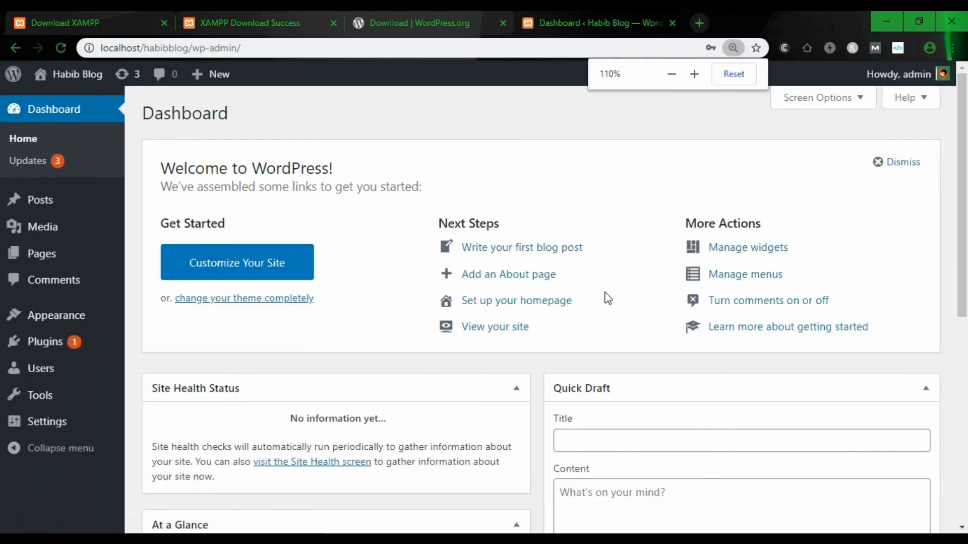
key("ctrl+minus")
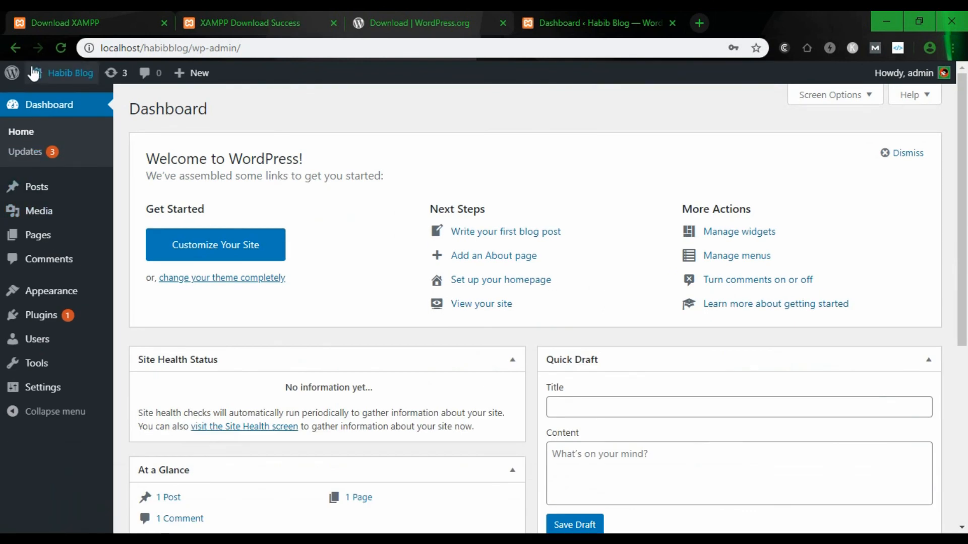
left_click(192, 50)
left_click(193, 48)
left_click_drag(188, 49, 83, 49)
key("ctrl+c")
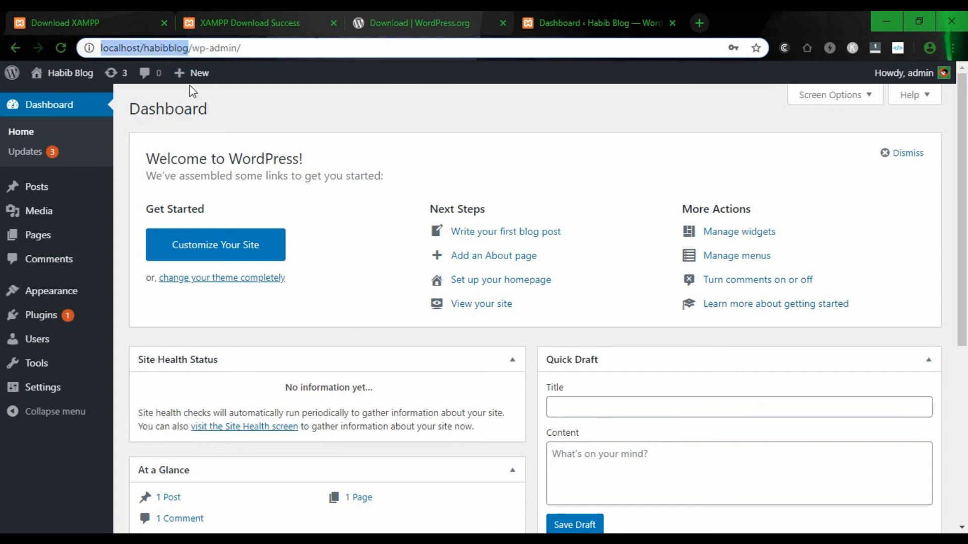
left_click(699, 22)
left_click(411, 43)
key("ctrl+v")
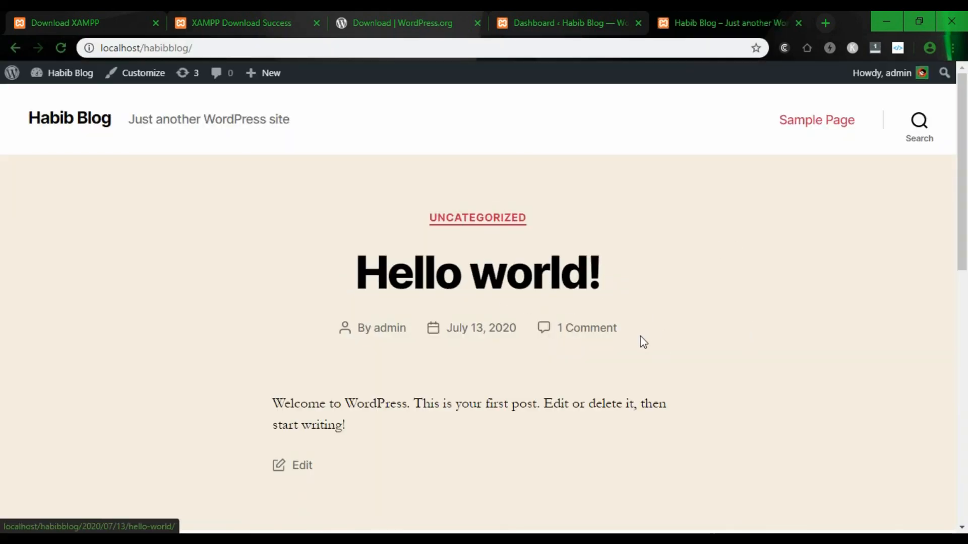
- Review the Habib Blog front page with its Hello world! post, then bring XAMPP forward
scroll(640, 335, "down", 9)
scroll(640, 335, "up", 9)
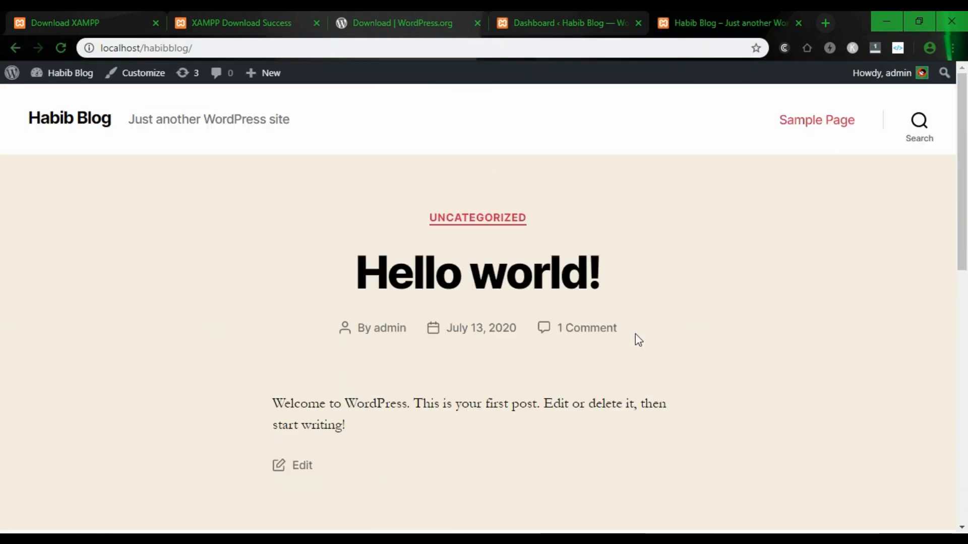
left_click(544, 16)
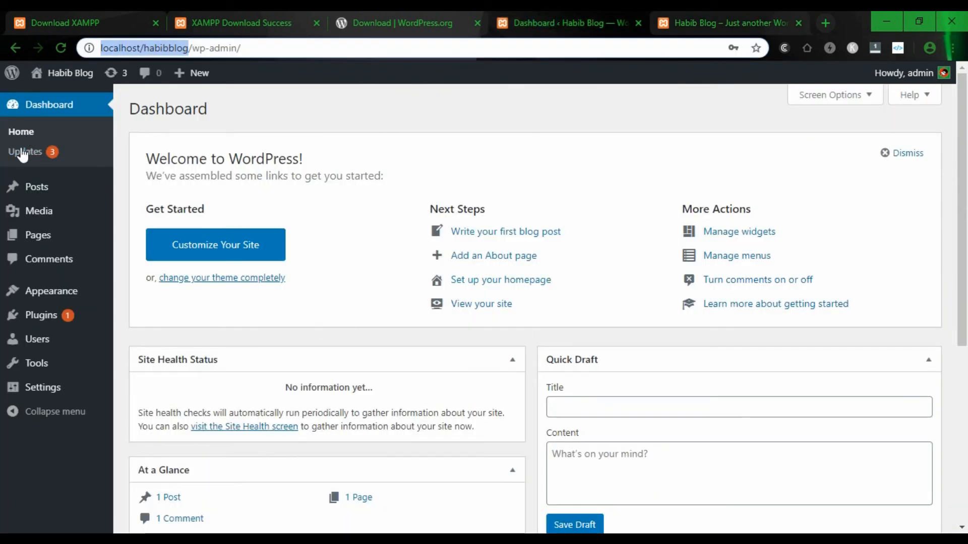
left_click(698, 22)
scroll(275, 280, "down", 10)
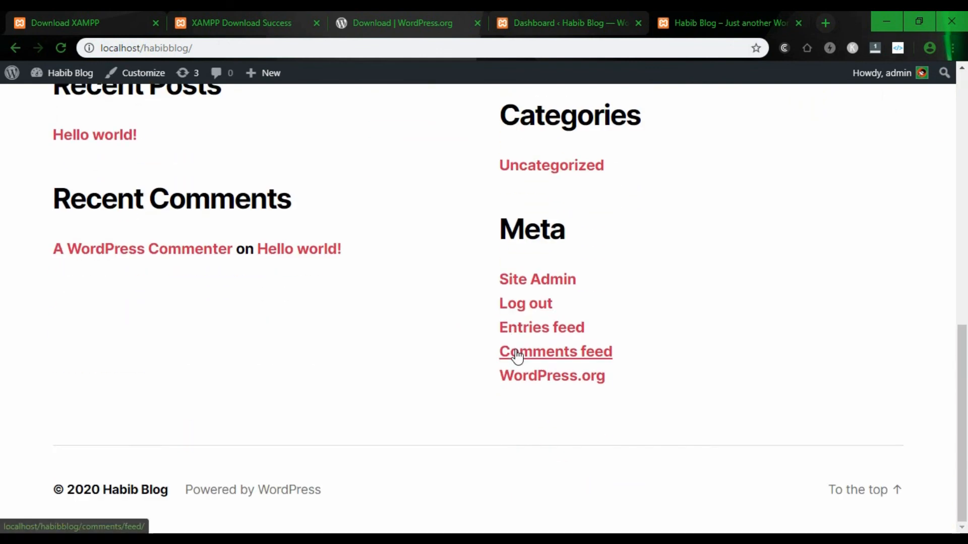
scroll(517, 356, "up", 10)
left_click(96, 49)
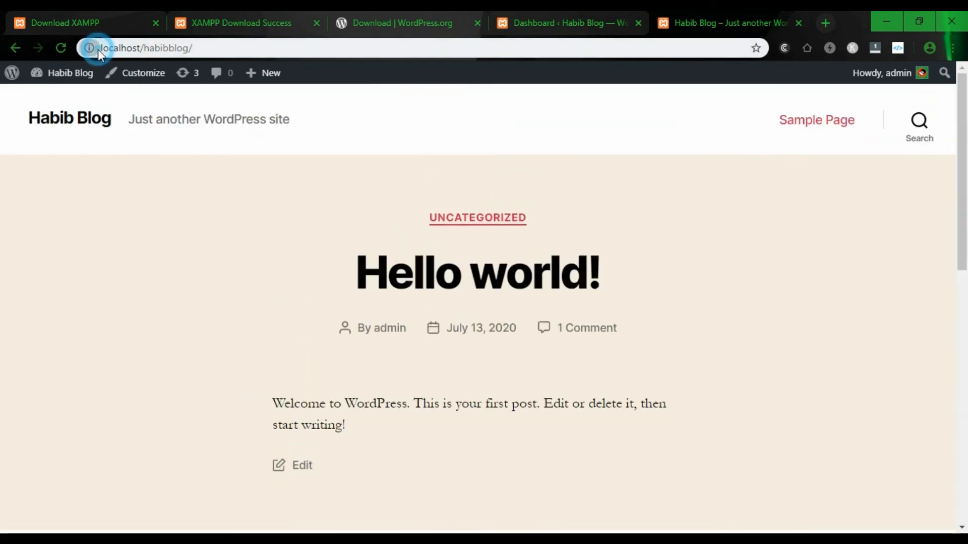
left_click(201, 51)
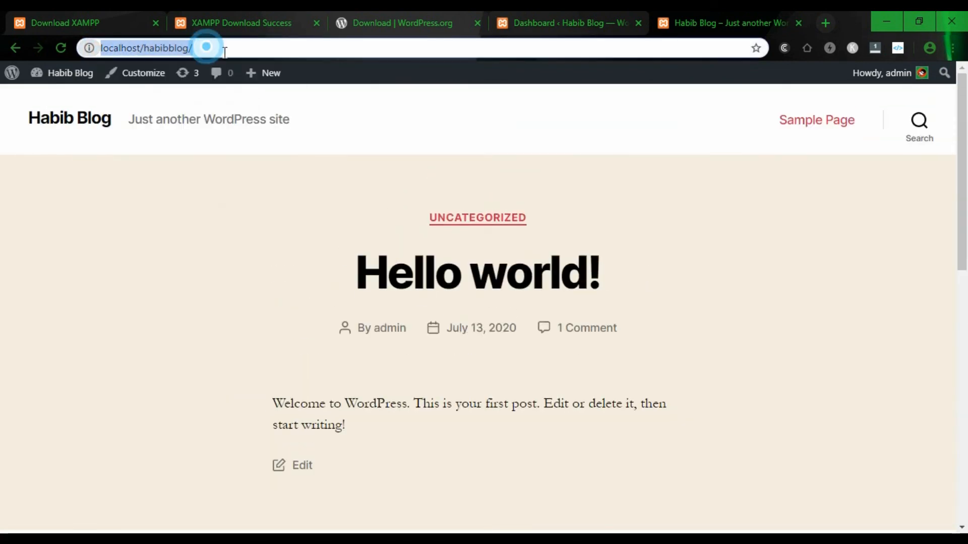
left_click(146, 50)
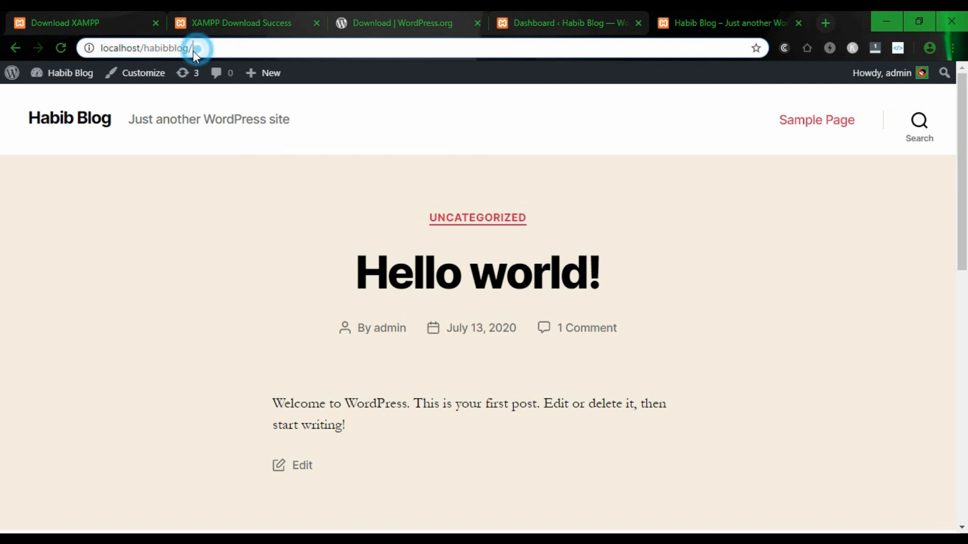
left_click(223, 50)
left_click(202, 47)
left_click(535, 533)
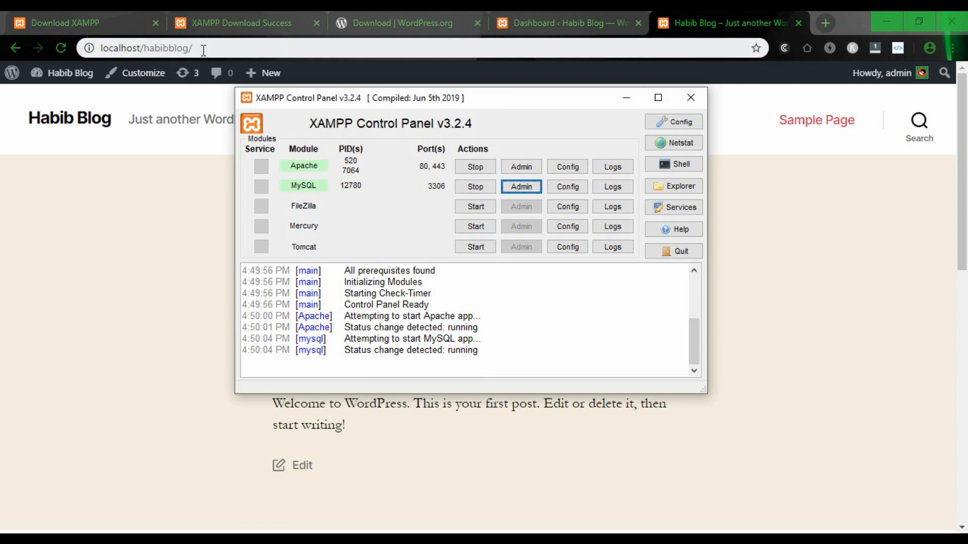
- Stop Apache and MySQL, then reload localhost/habibblog to get ERR_CONNECTION_REFUSED
left_click(203, 50)
left_click(539, 534)
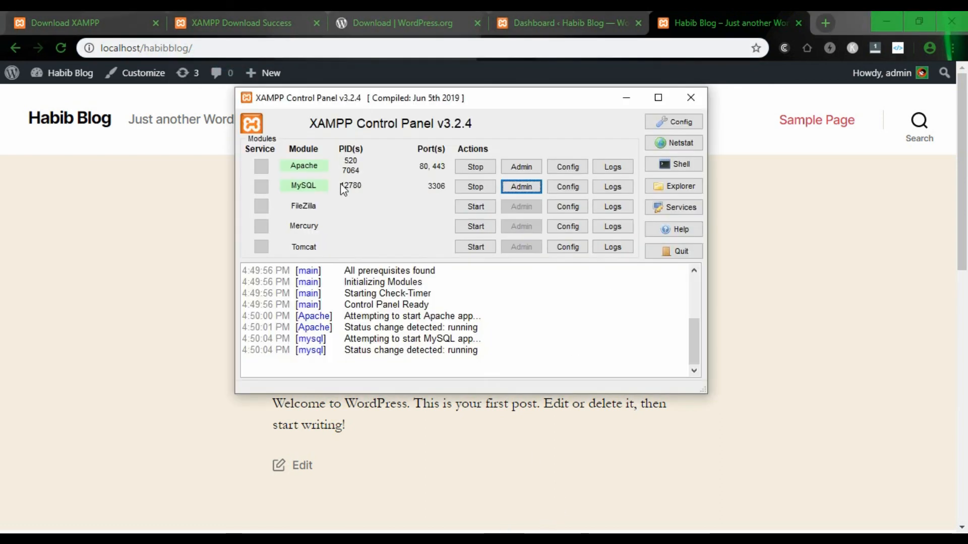
left_click(473, 167)
left_click(470, 188)
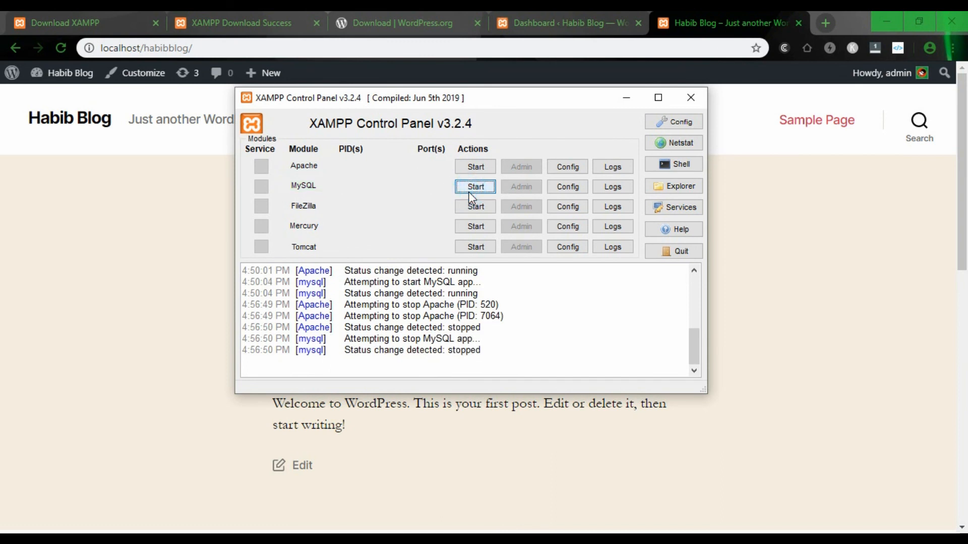
left_click(626, 99)
left_click(245, 47)
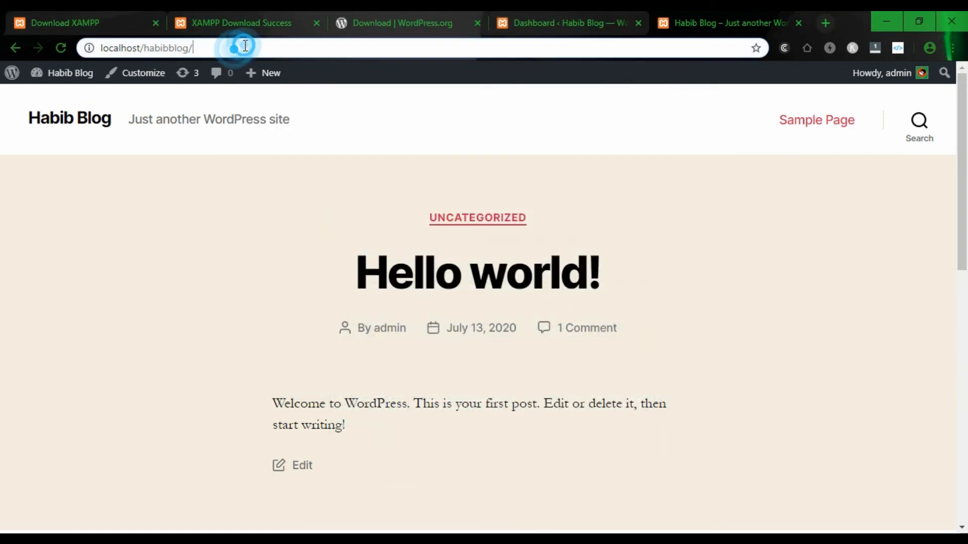
key("Return")
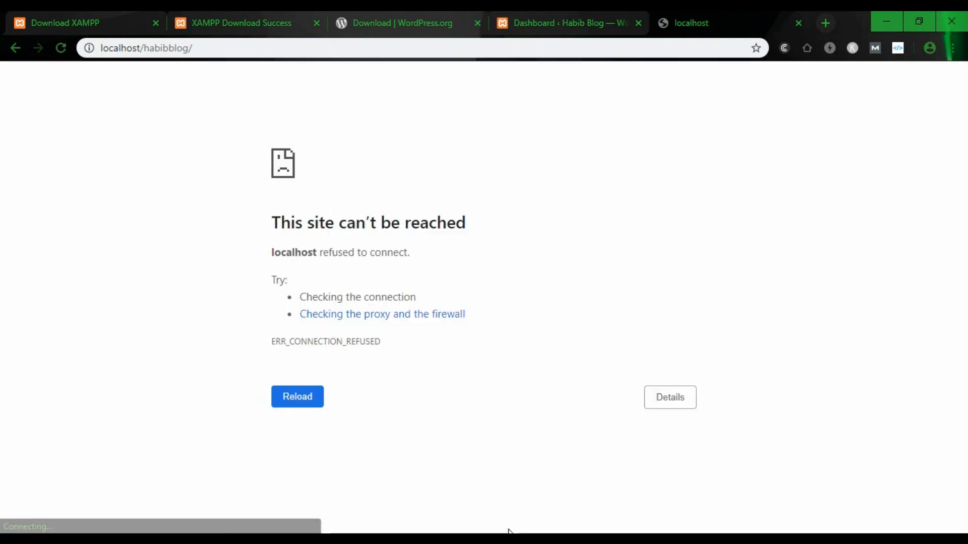
- Launch xampp-control.exe from the C:\xampp folder in File Explorer
mouse_move(327, 537)
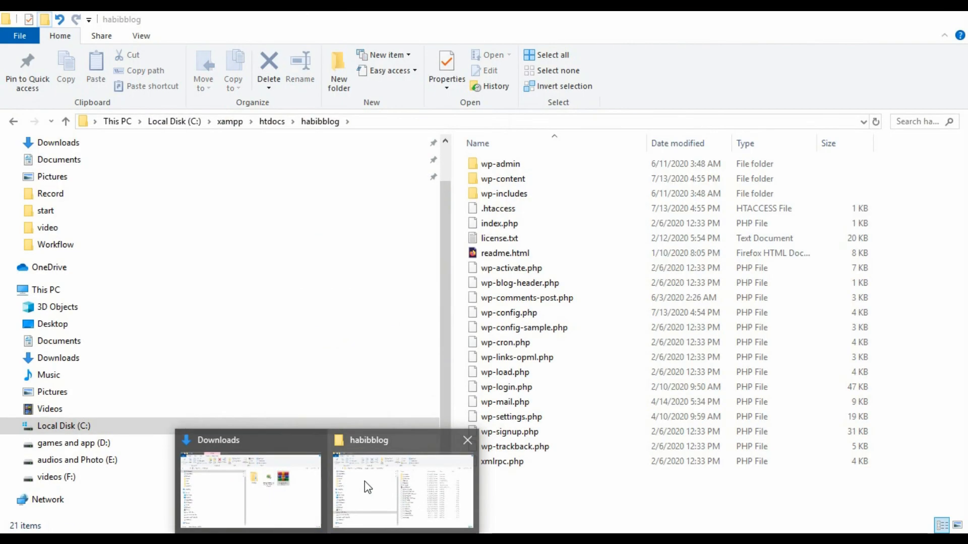
left_click(364, 482)
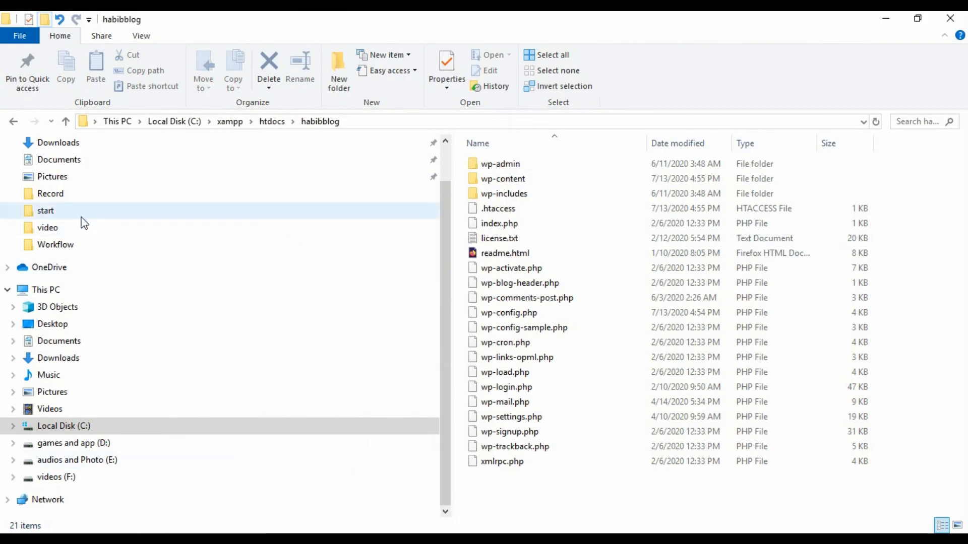
scroll(54, 255, "up", 1)
left_click(43, 337)
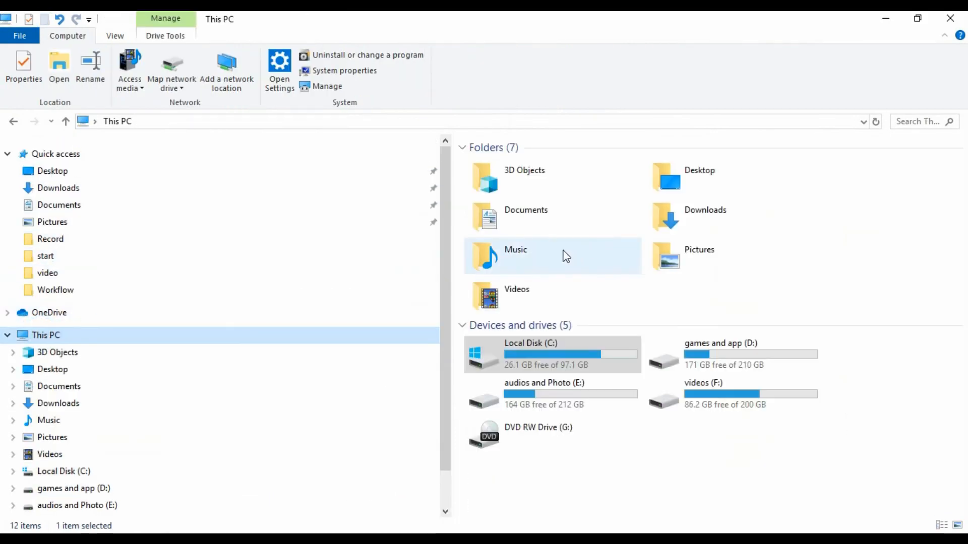
double_click(554, 369)
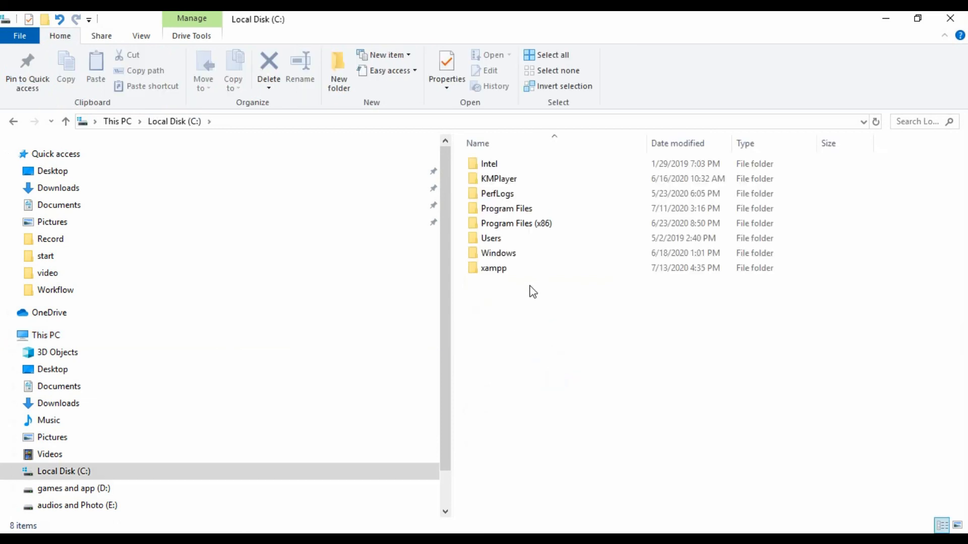
double_click(499, 268)
scroll(585, 317, "down", 9)
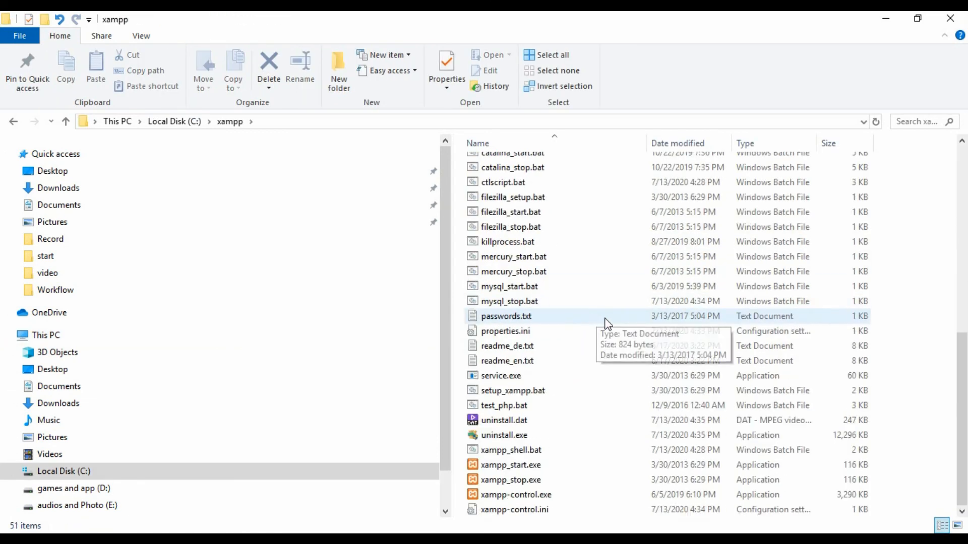
double_click(537, 497)
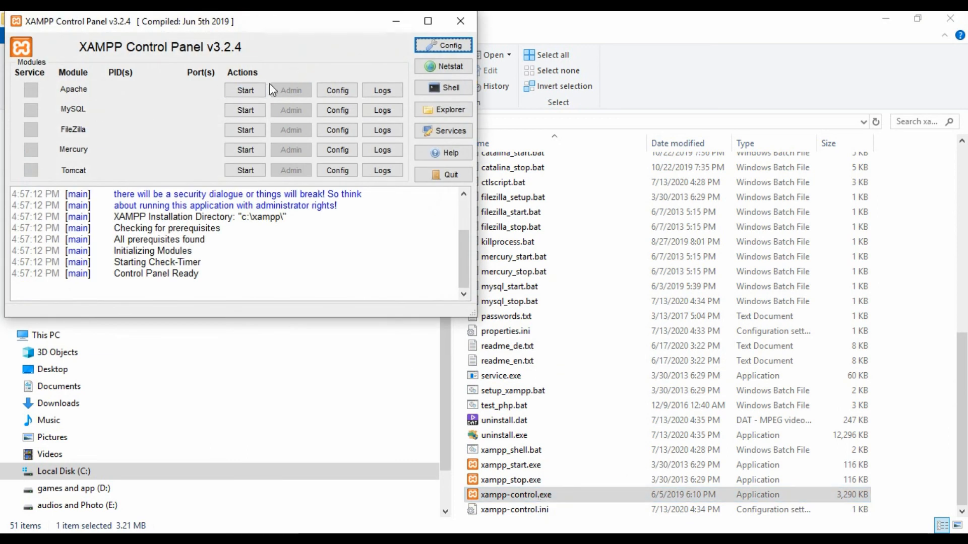
- Start Apache and MySQL, then reload the localhost/habibblog front page in Chrome
left_click(246, 90)
left_click(246, 110)
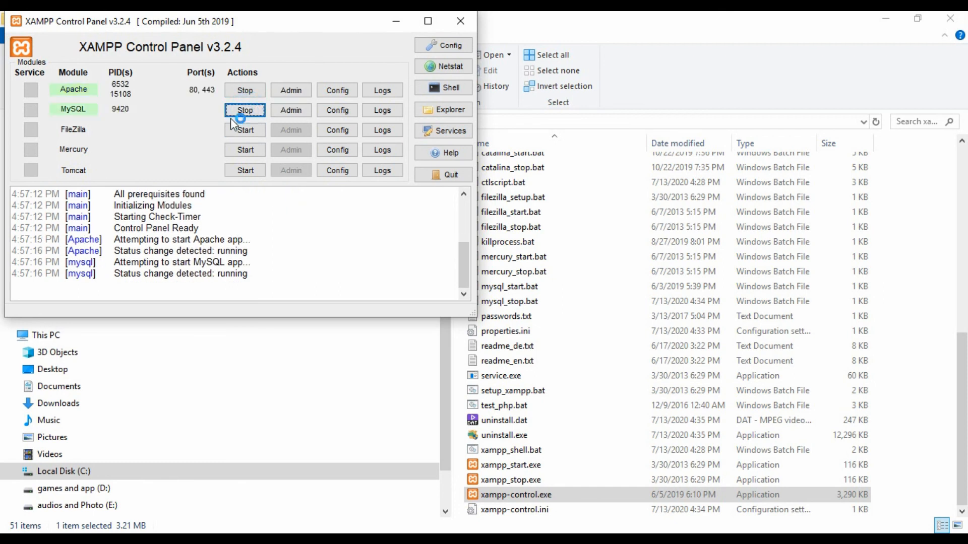
left_click(392, 20)
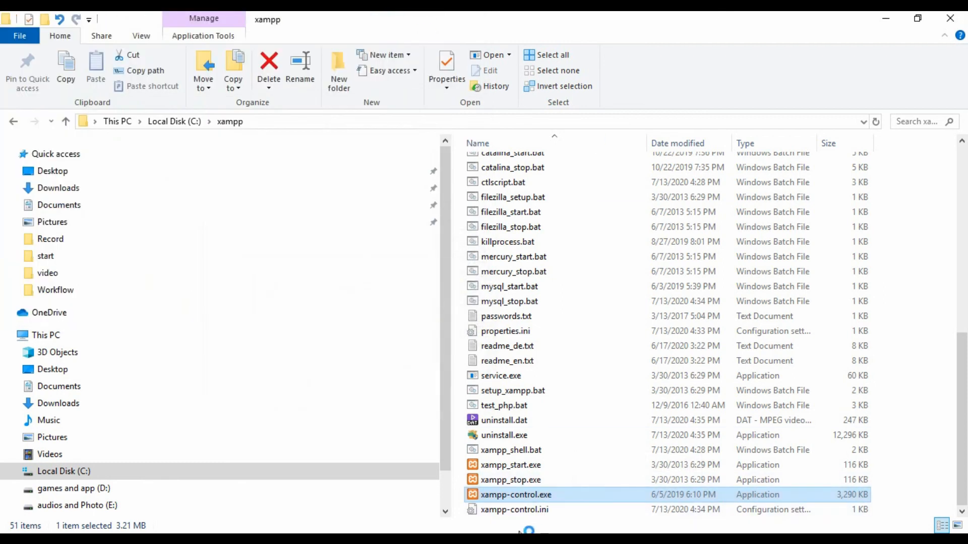
key("alt+Tab")
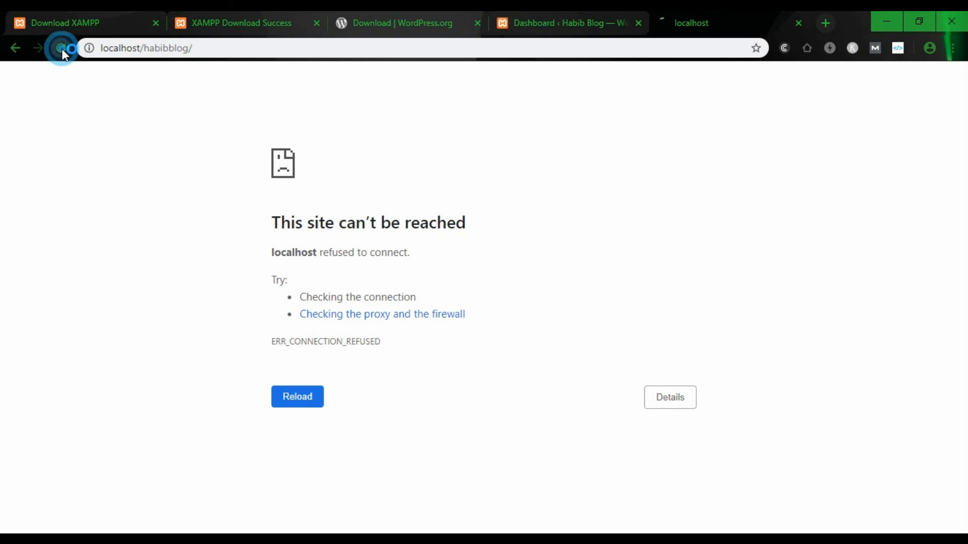
left_click(62, 48)
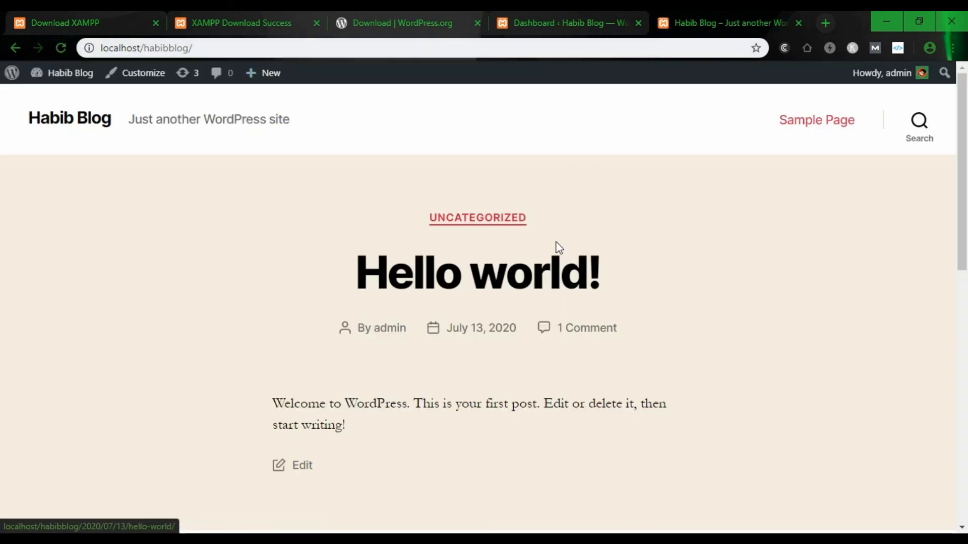